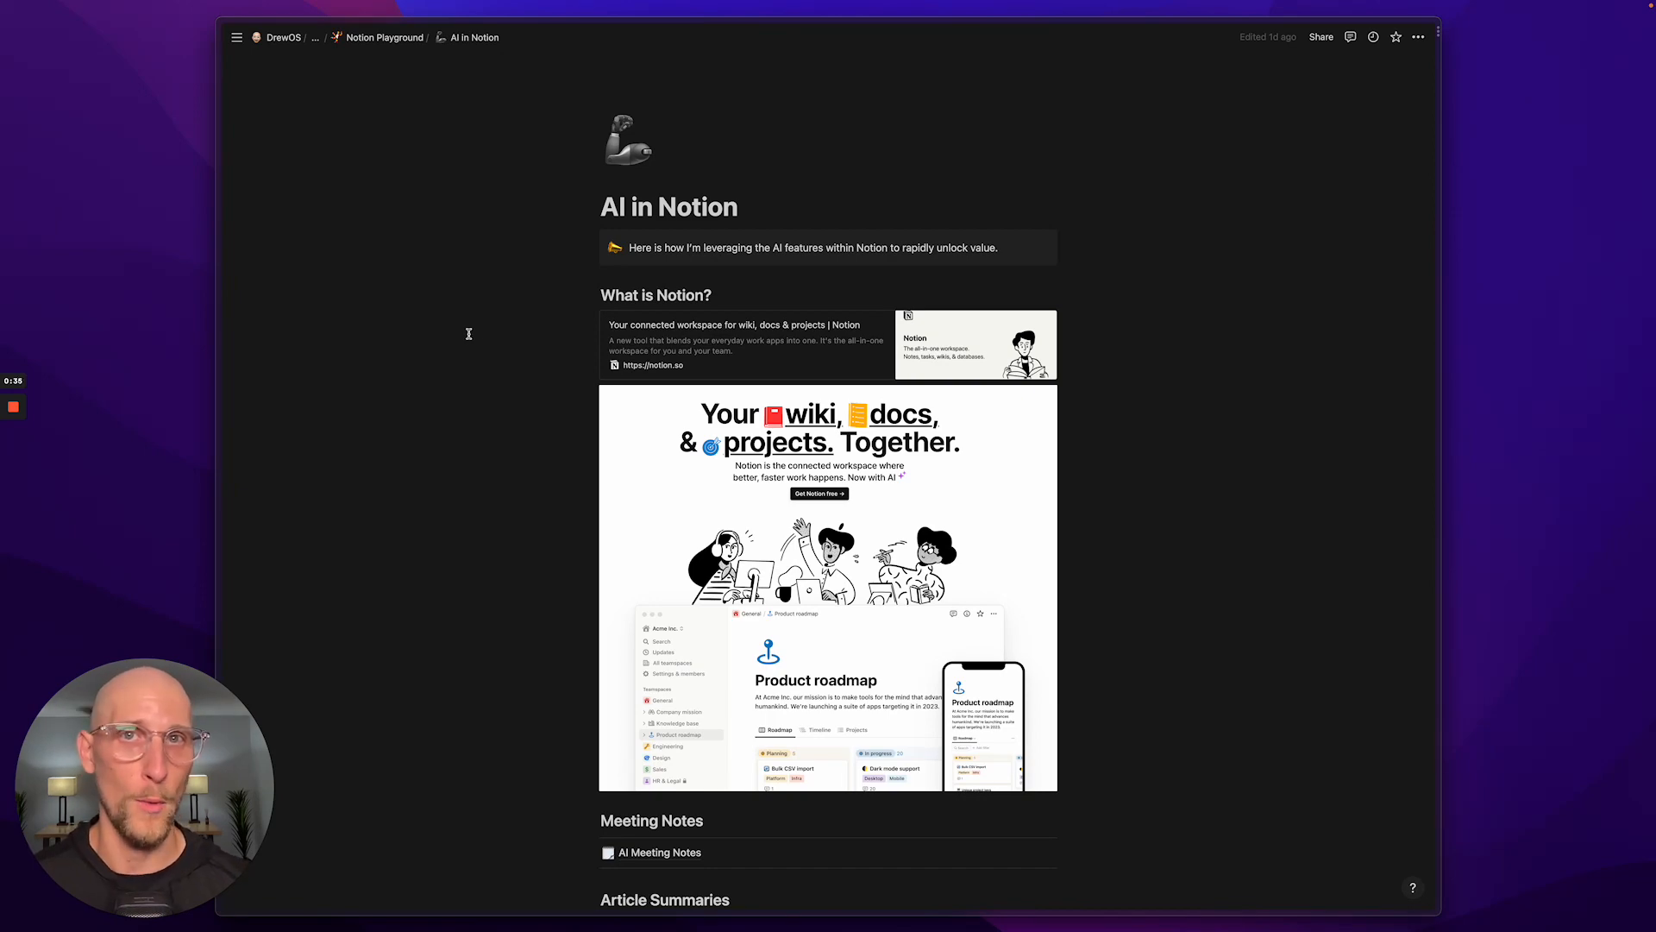
Open the AI Meeting Notes database and create a new page from its default Meeting template
scroll(469, 333, down, 5)
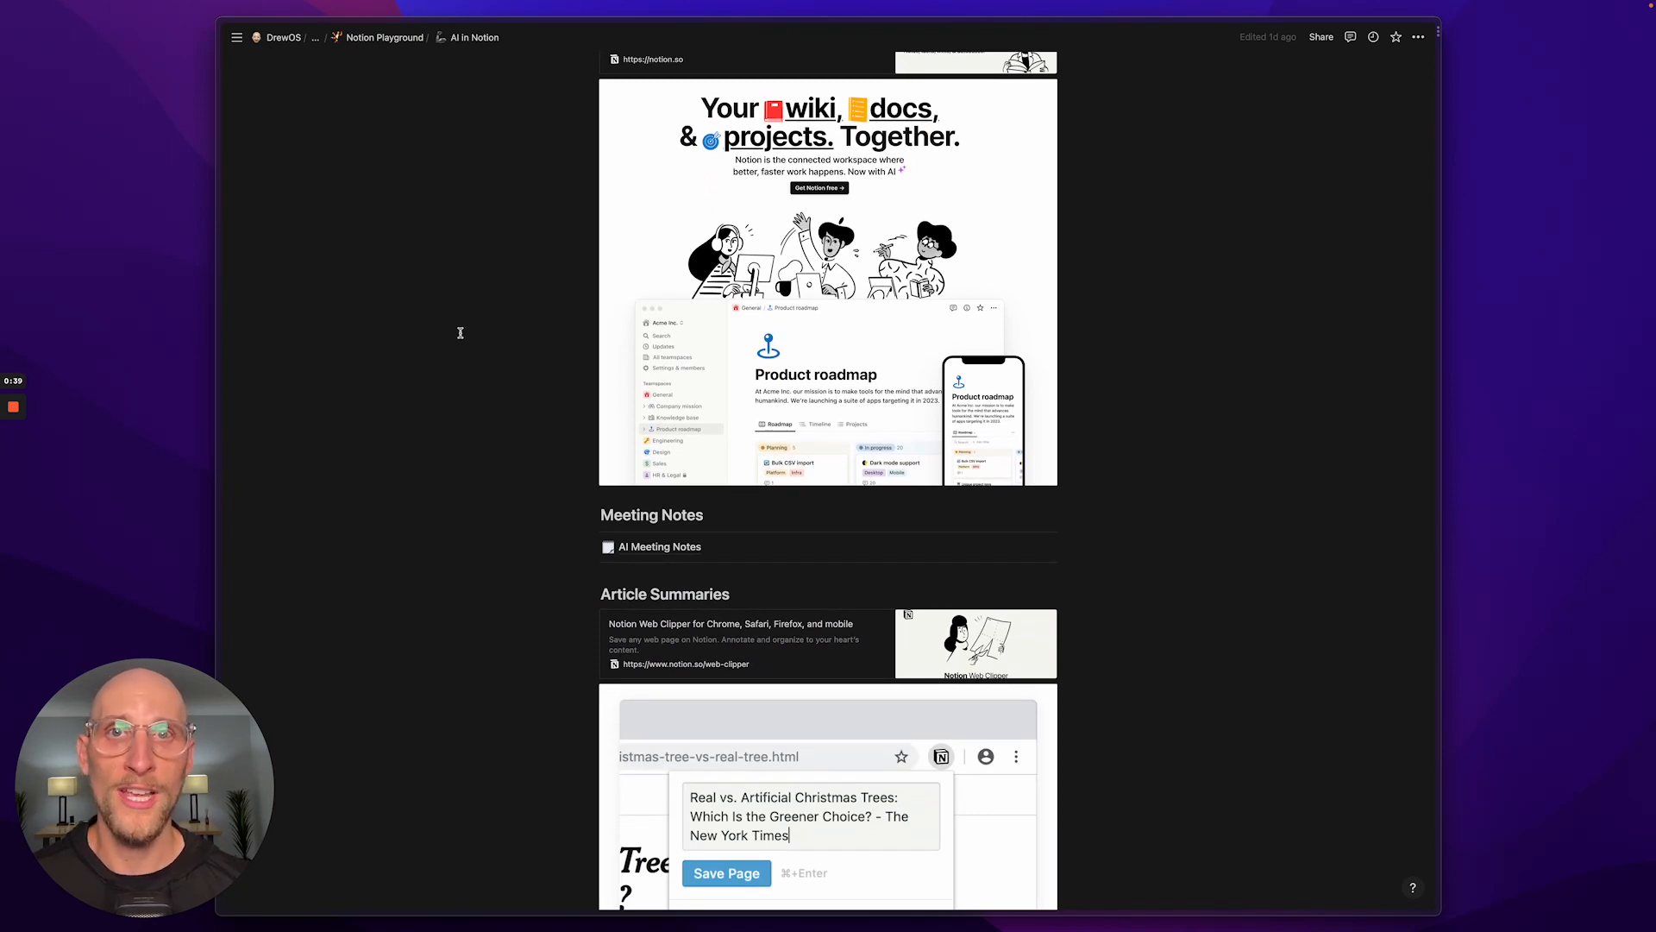
click(710, 547)
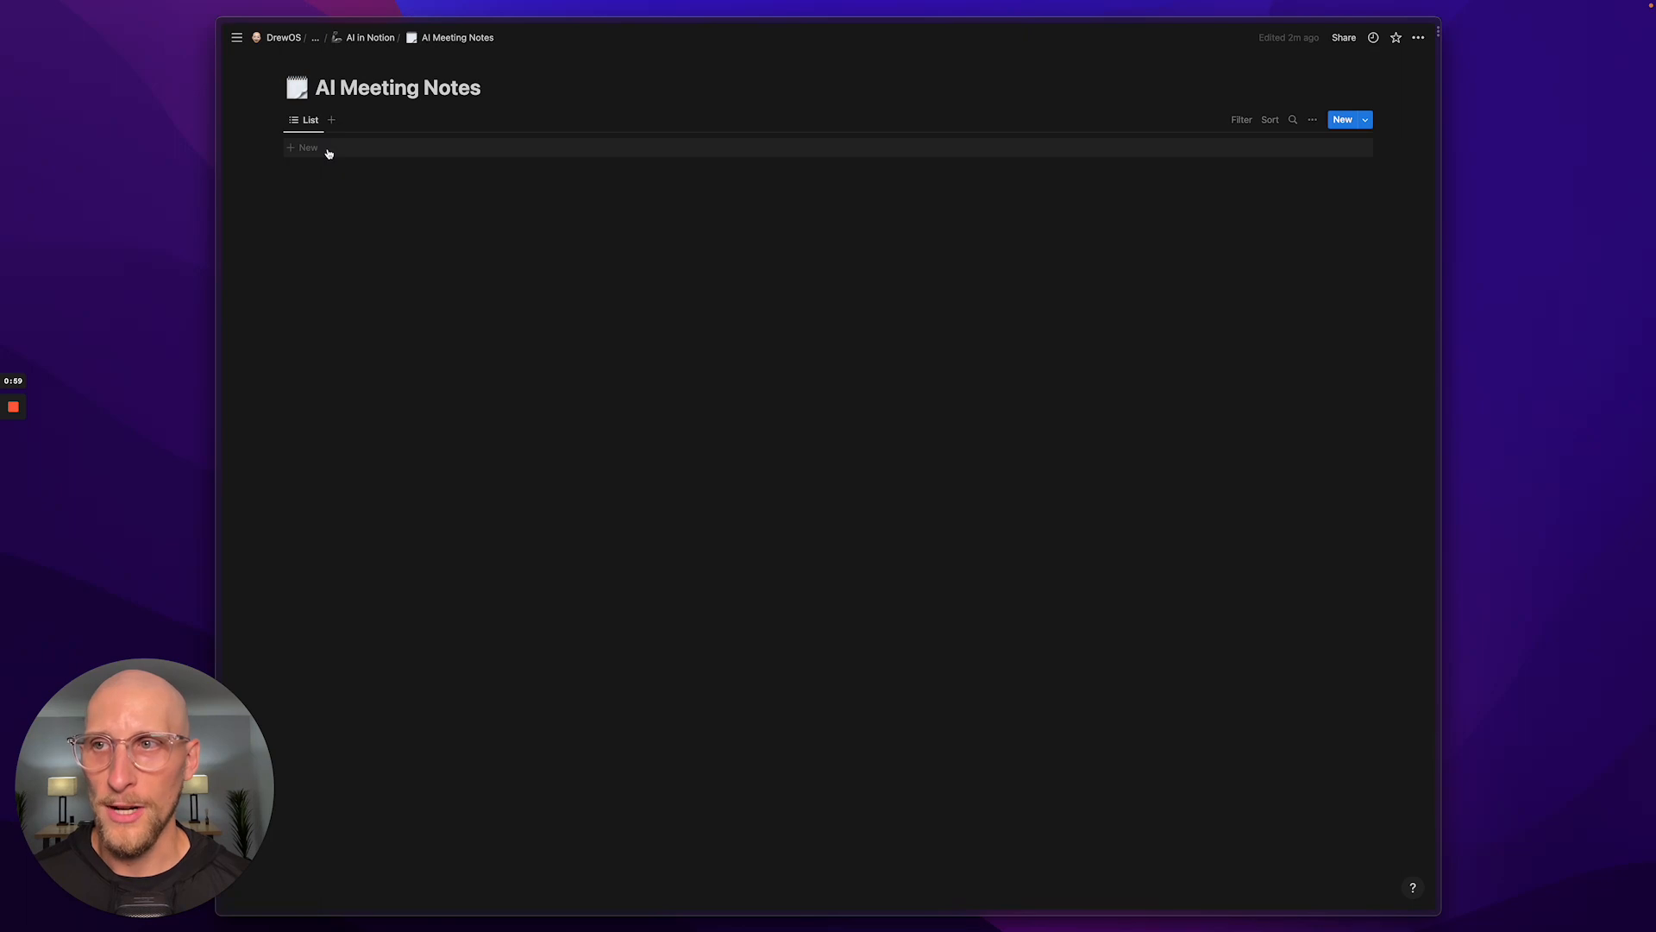
click(1364, 120)
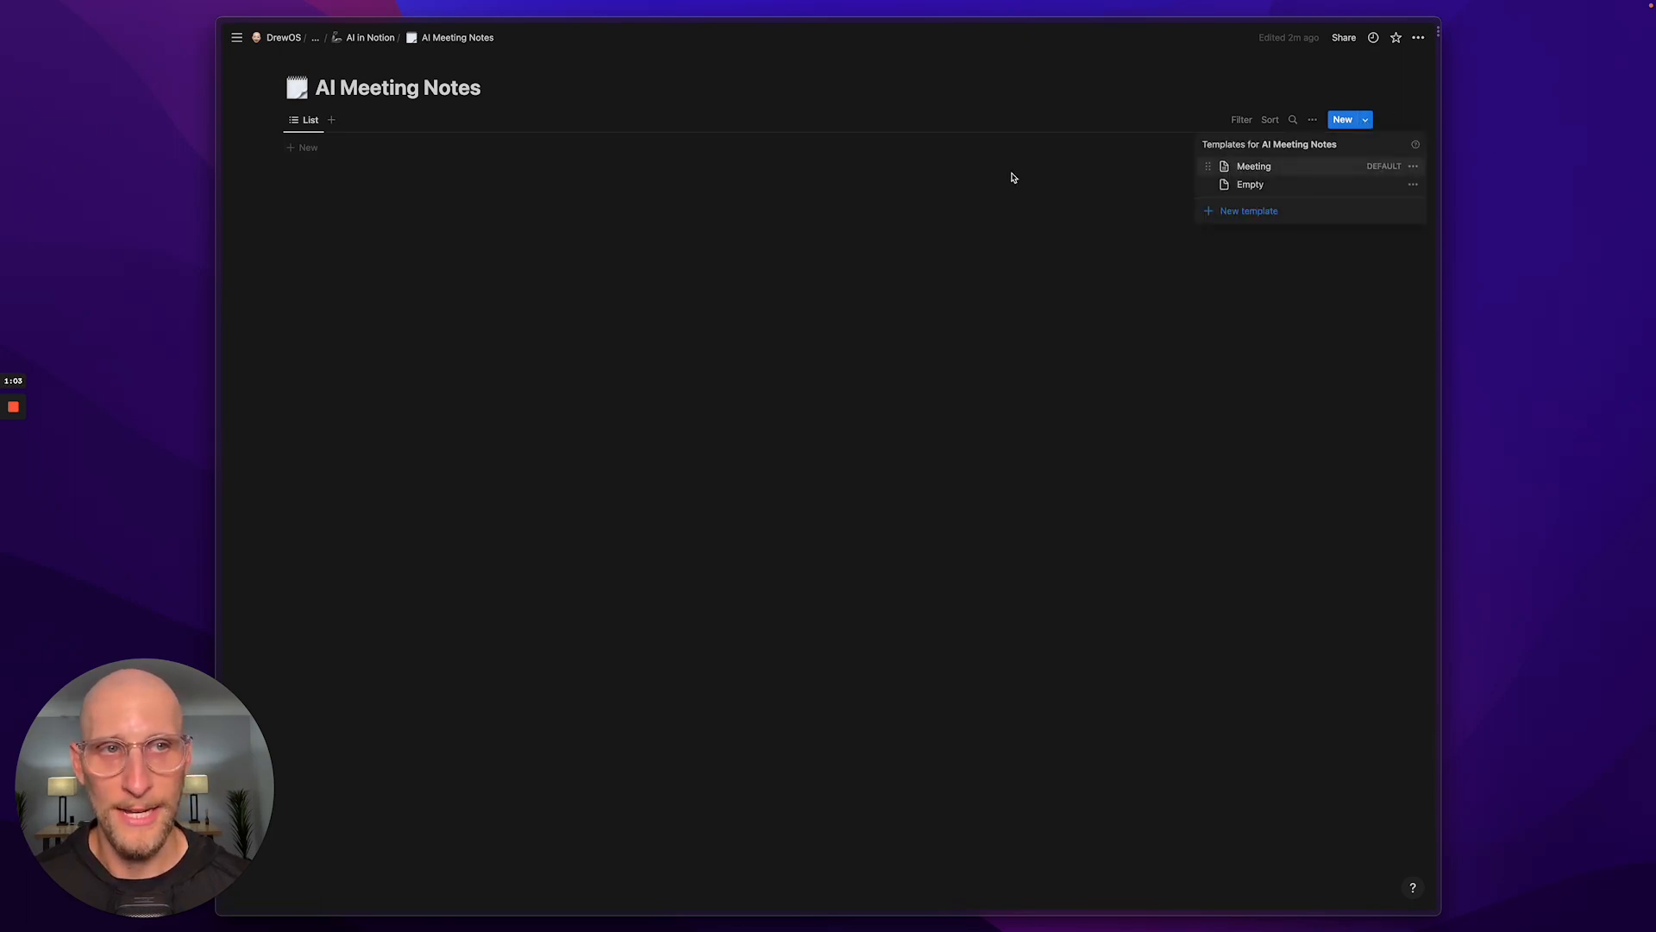
click(1343, 119)
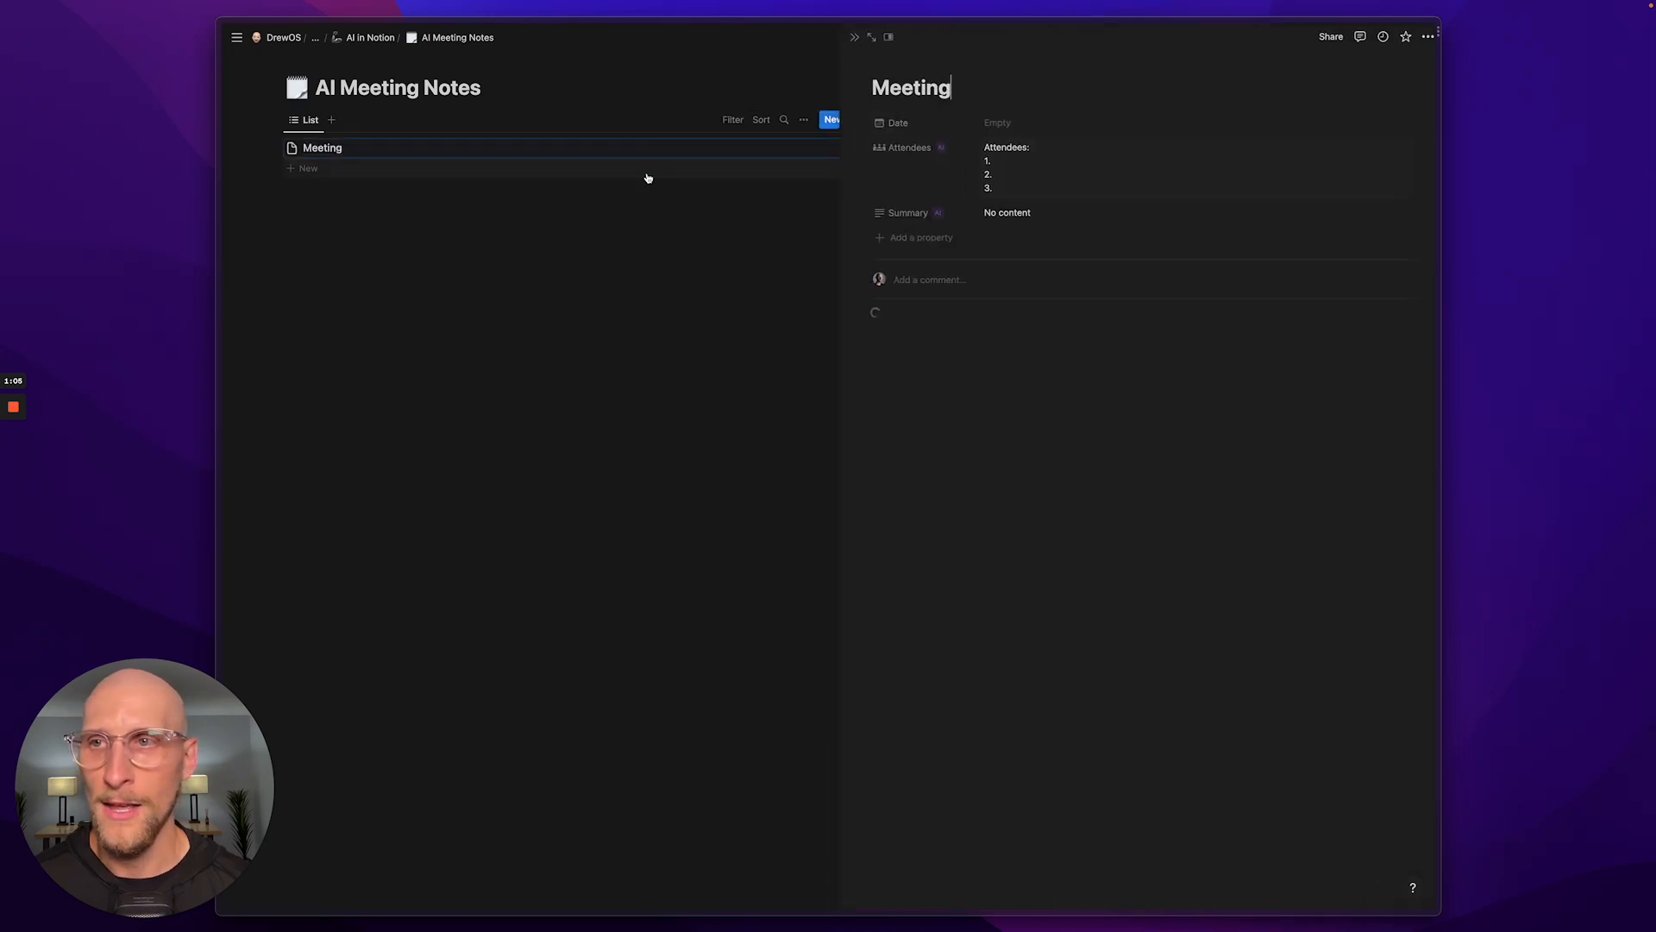
Title the new meeting page "Product Strategy Workshop"
double_click(939, 88)
text(Pr)
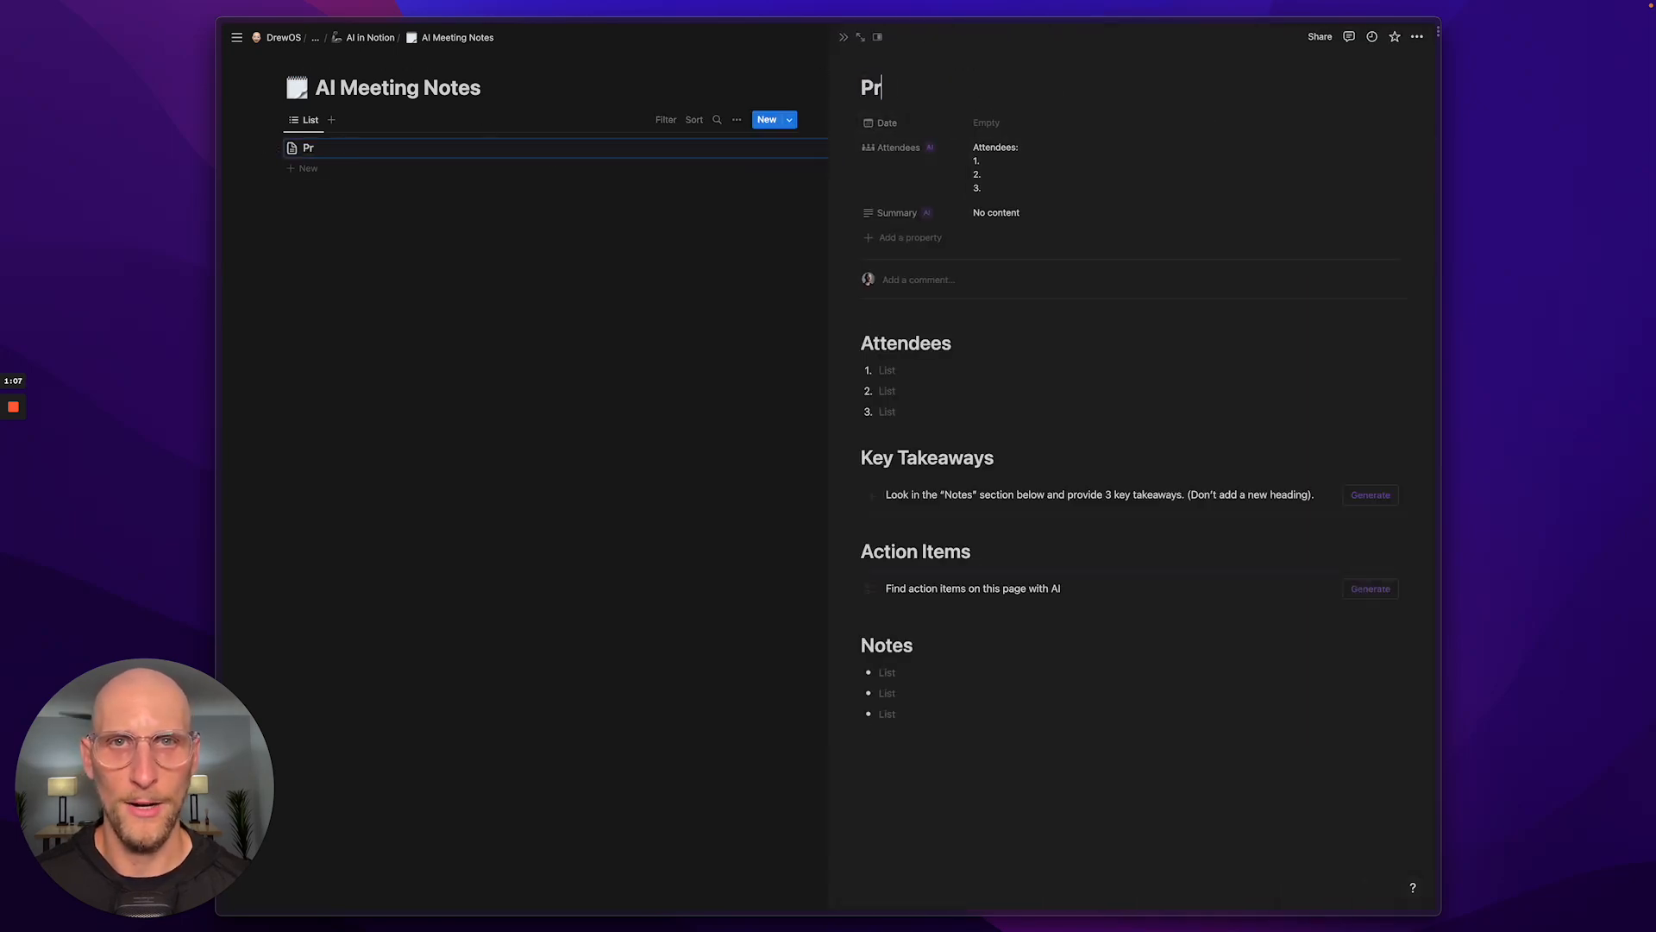
text(oduct Strategy W)
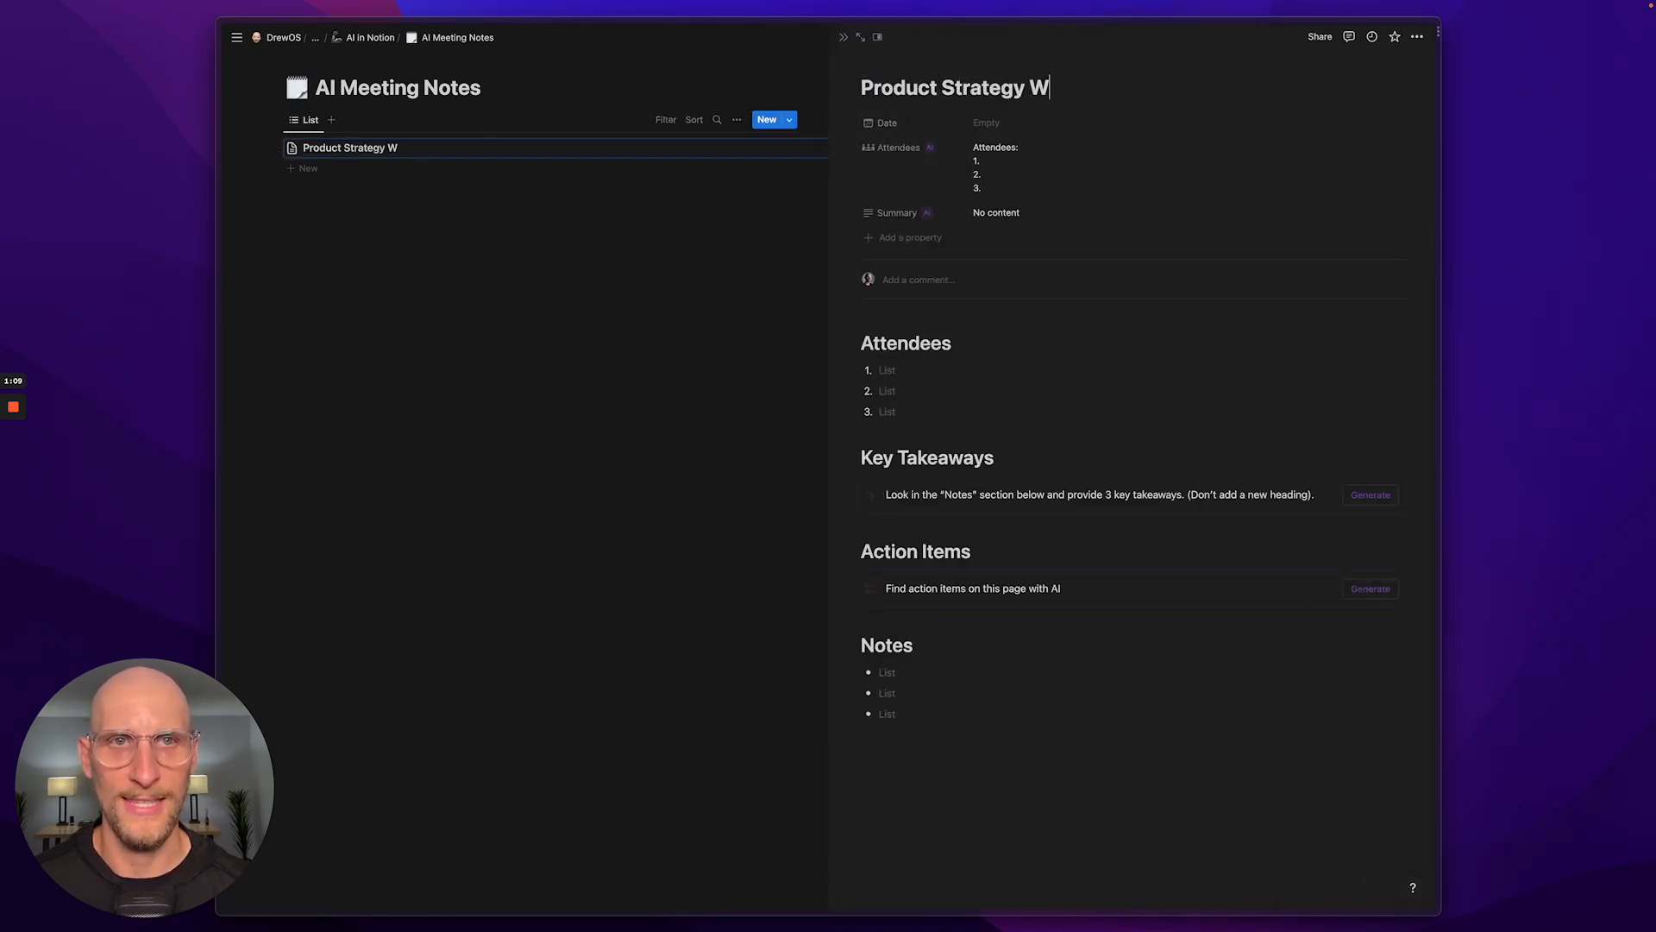
text(orkshop)
click(986, 123)
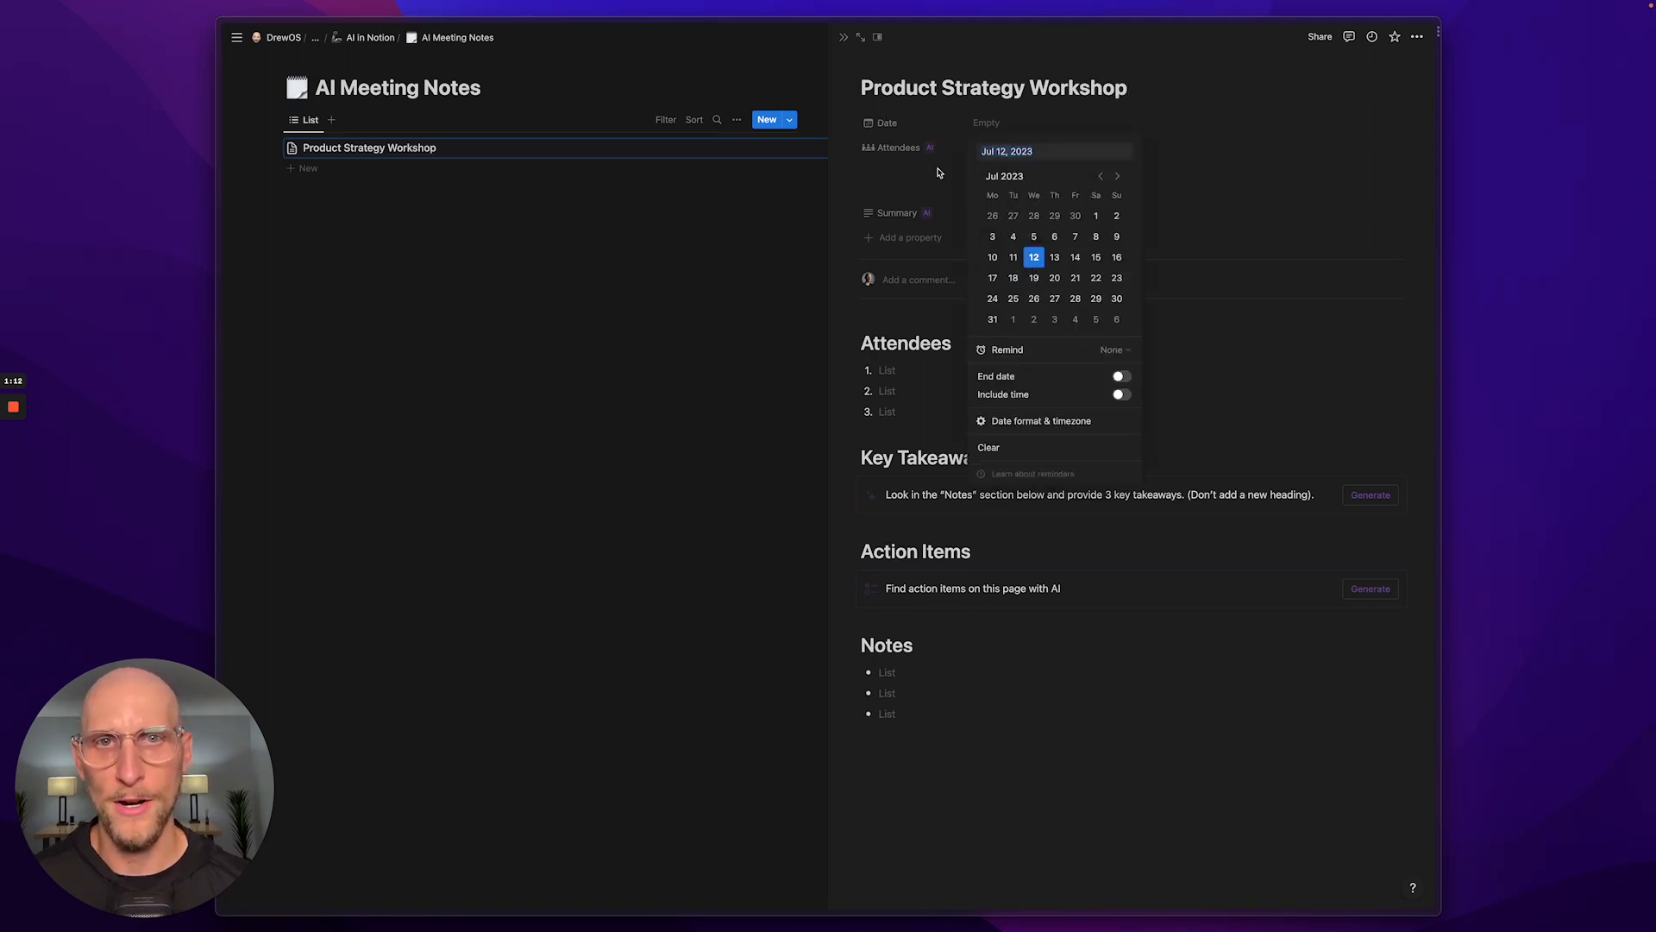
click(901, 131)
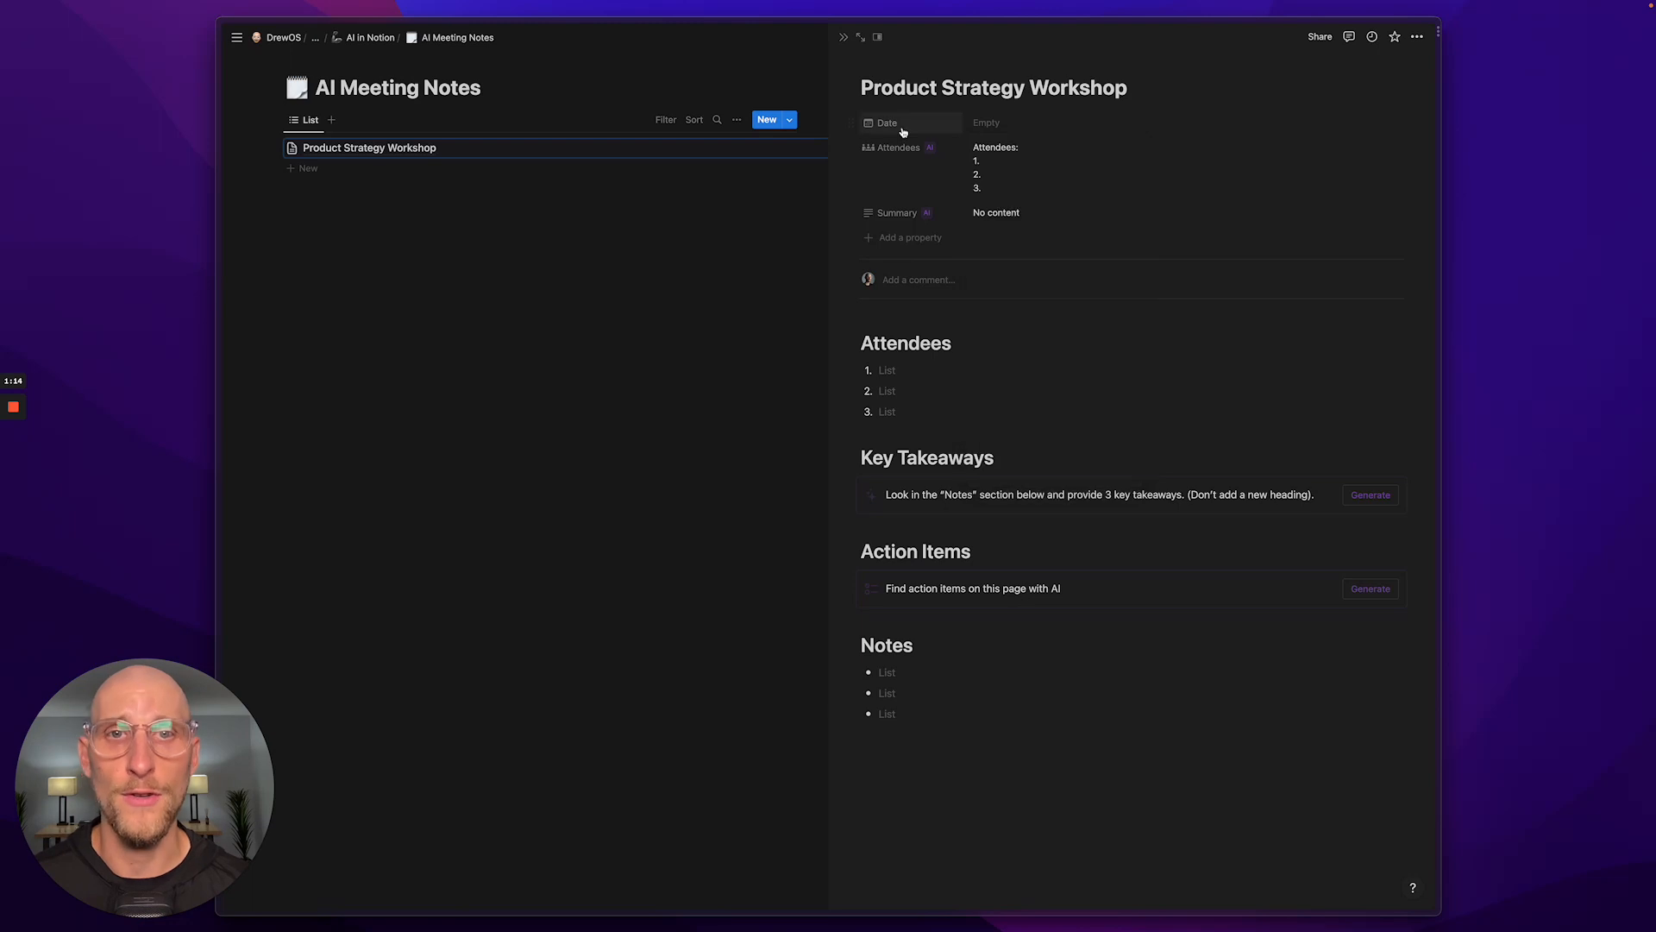
drag(963, 769, 1113, 292)
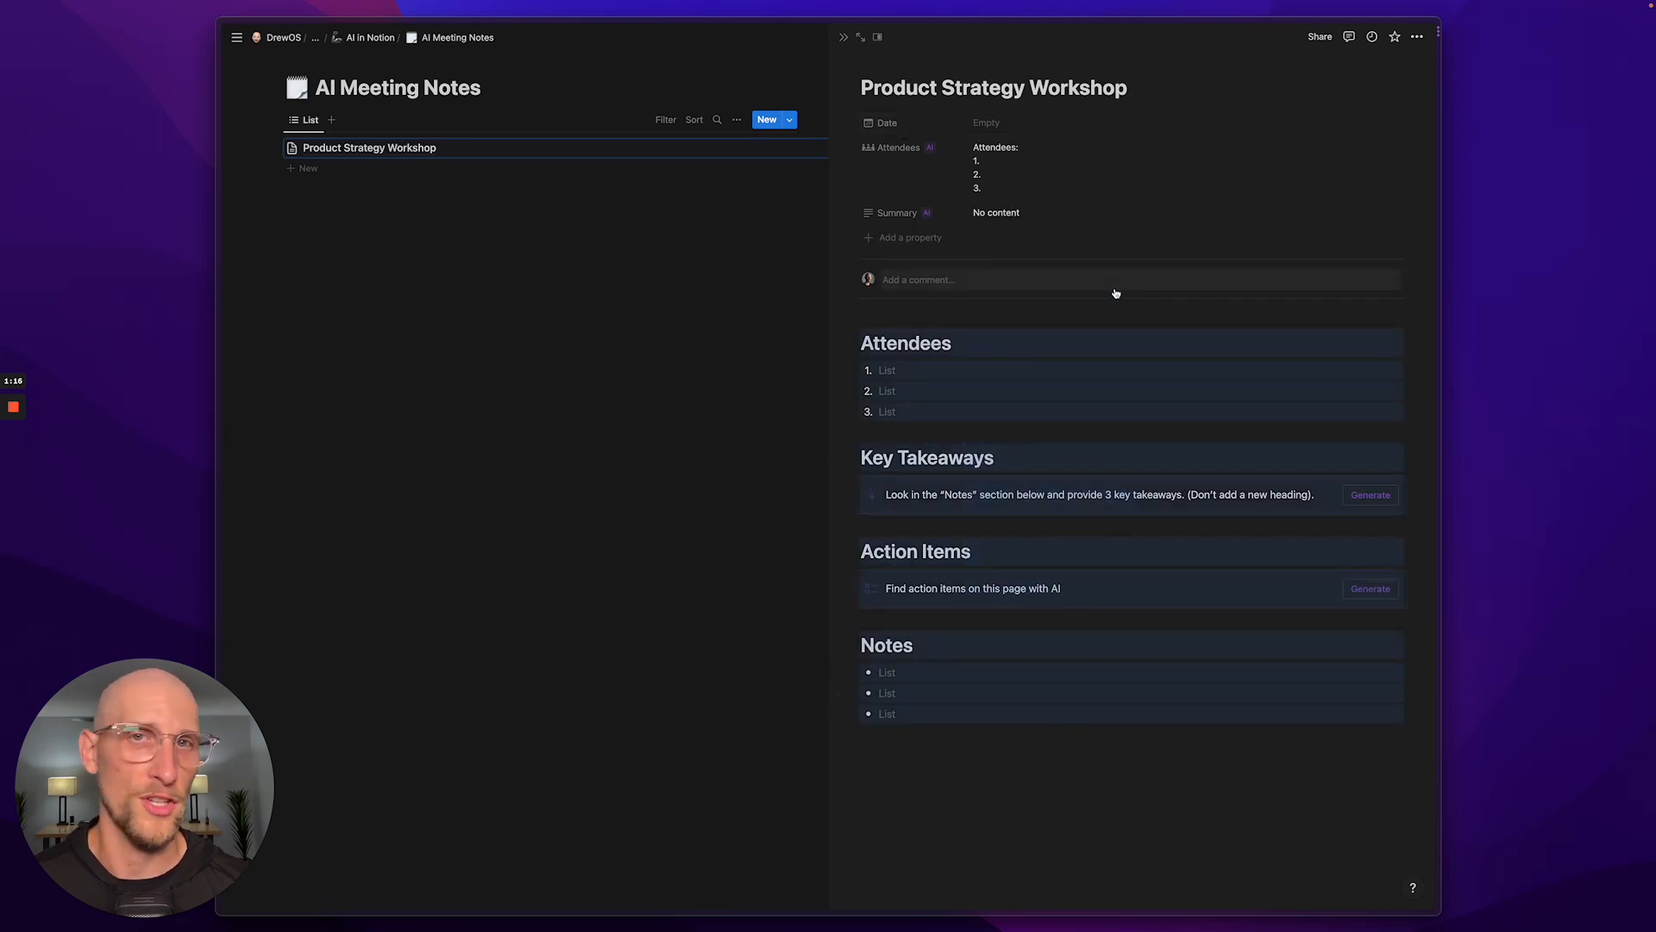
click(1090, 765)
text(da;lsfkjadsf)
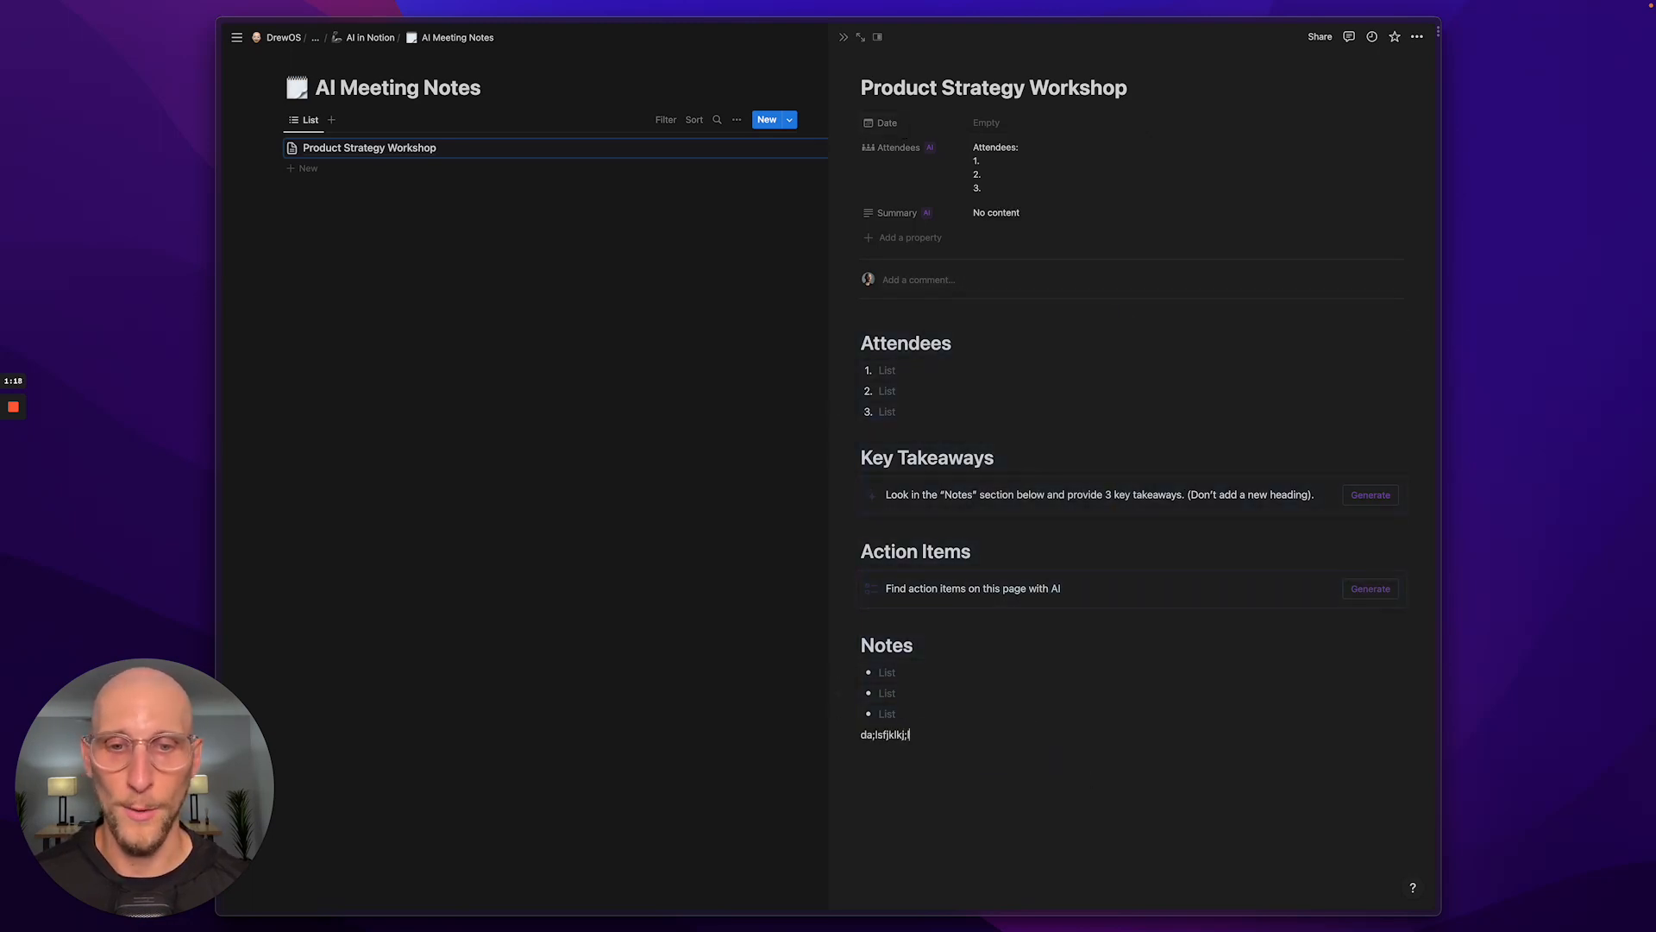
key(super+a)
key(BackSpace)
key(BackSpace)
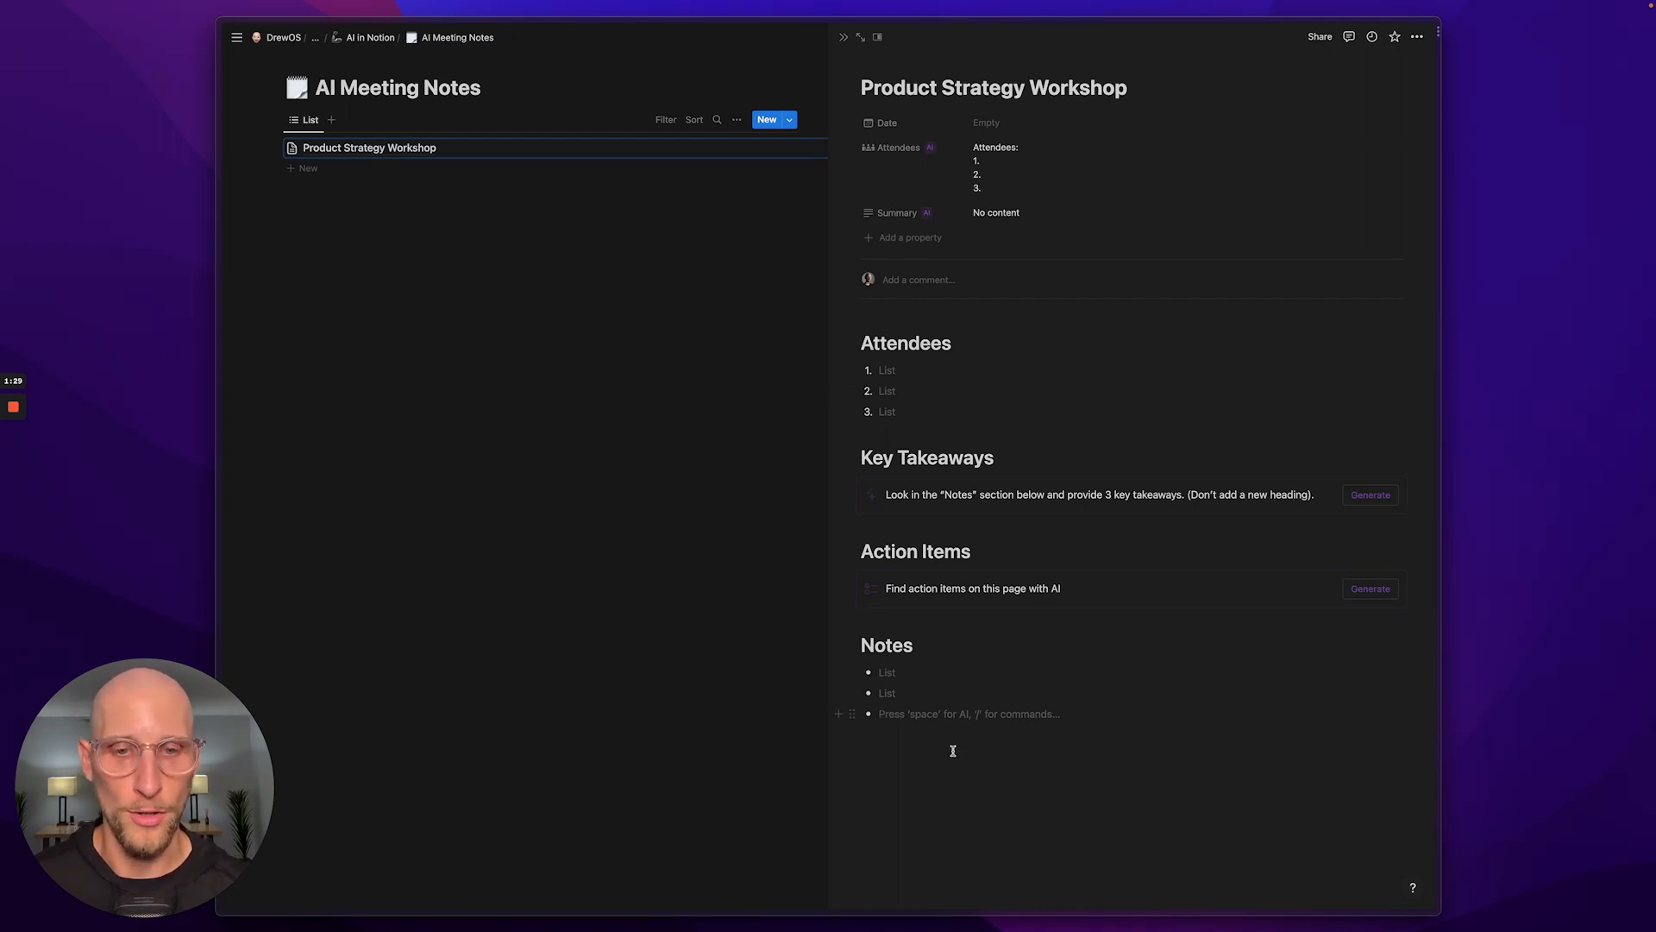
drag(953, 752, 1179, 309)
Set the meeting's Date property to July 12, 2023 and include the time 11:00 AM
click(988, 123)
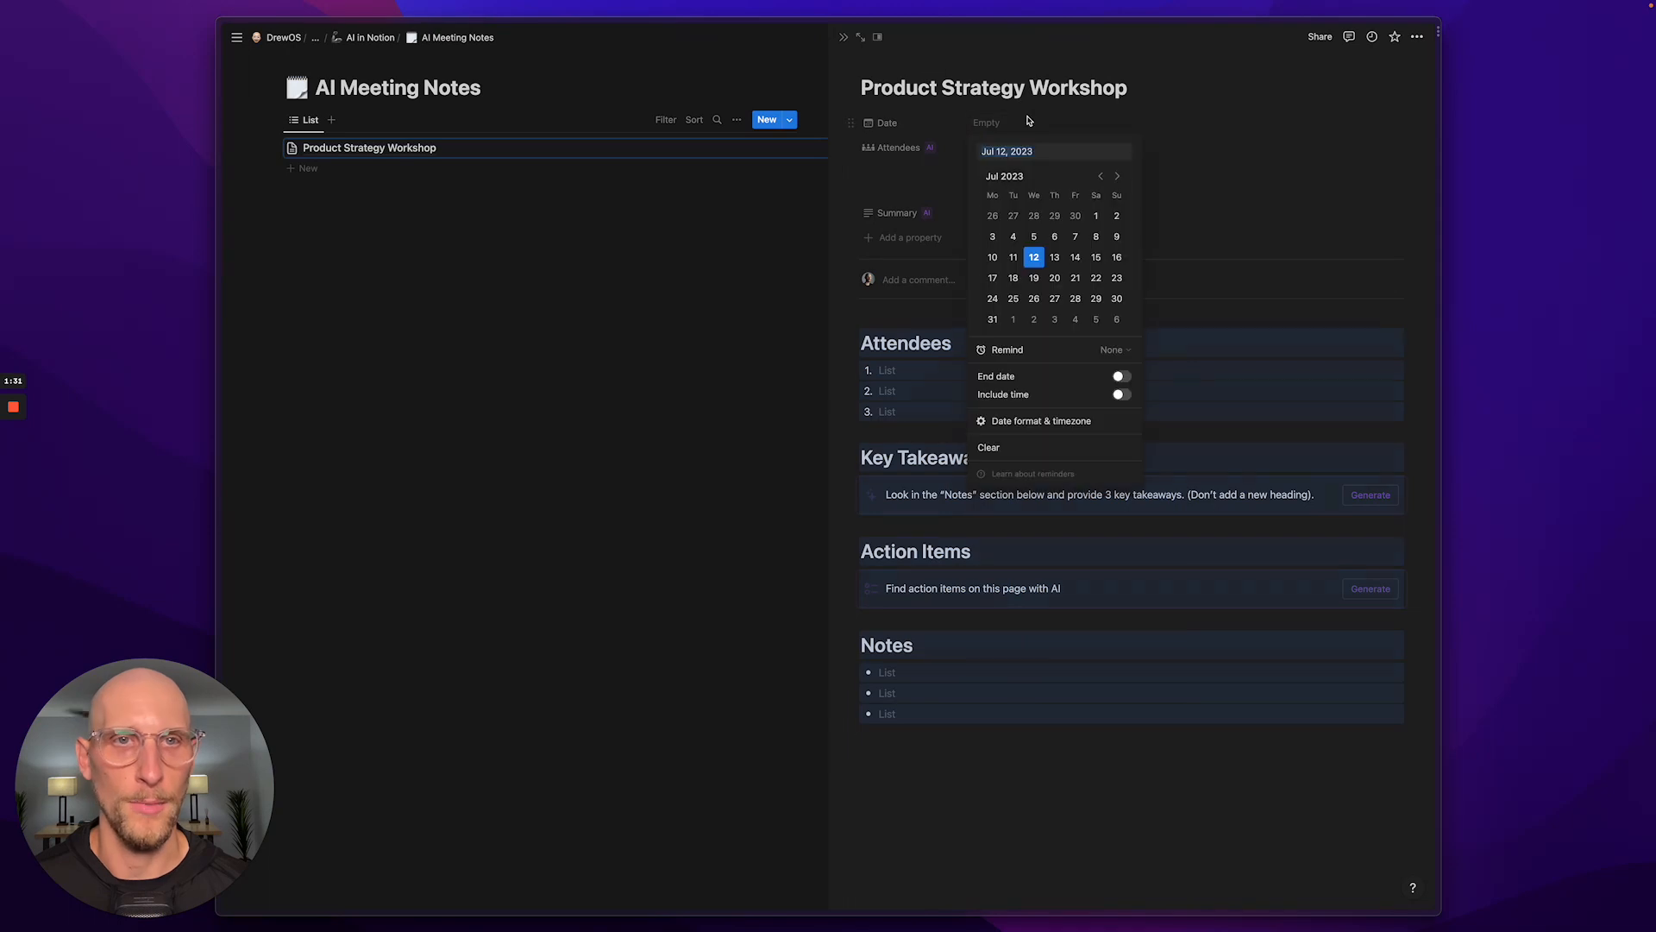
click(1033, 257)
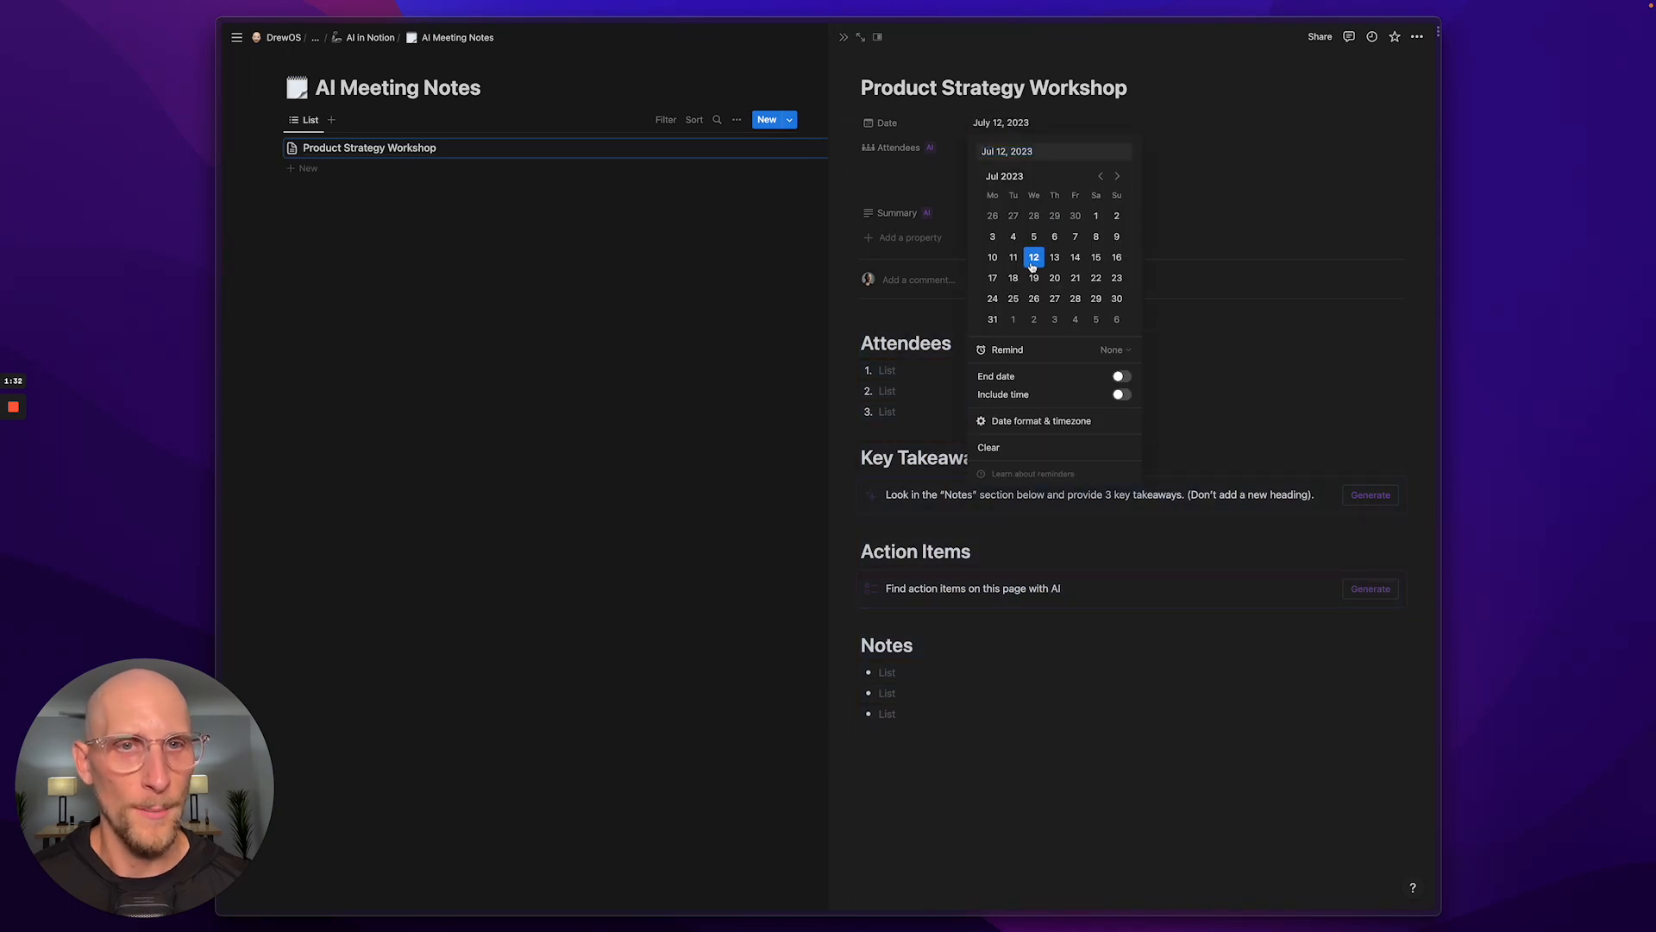
click(1094, 394)
text(11:00 AM)
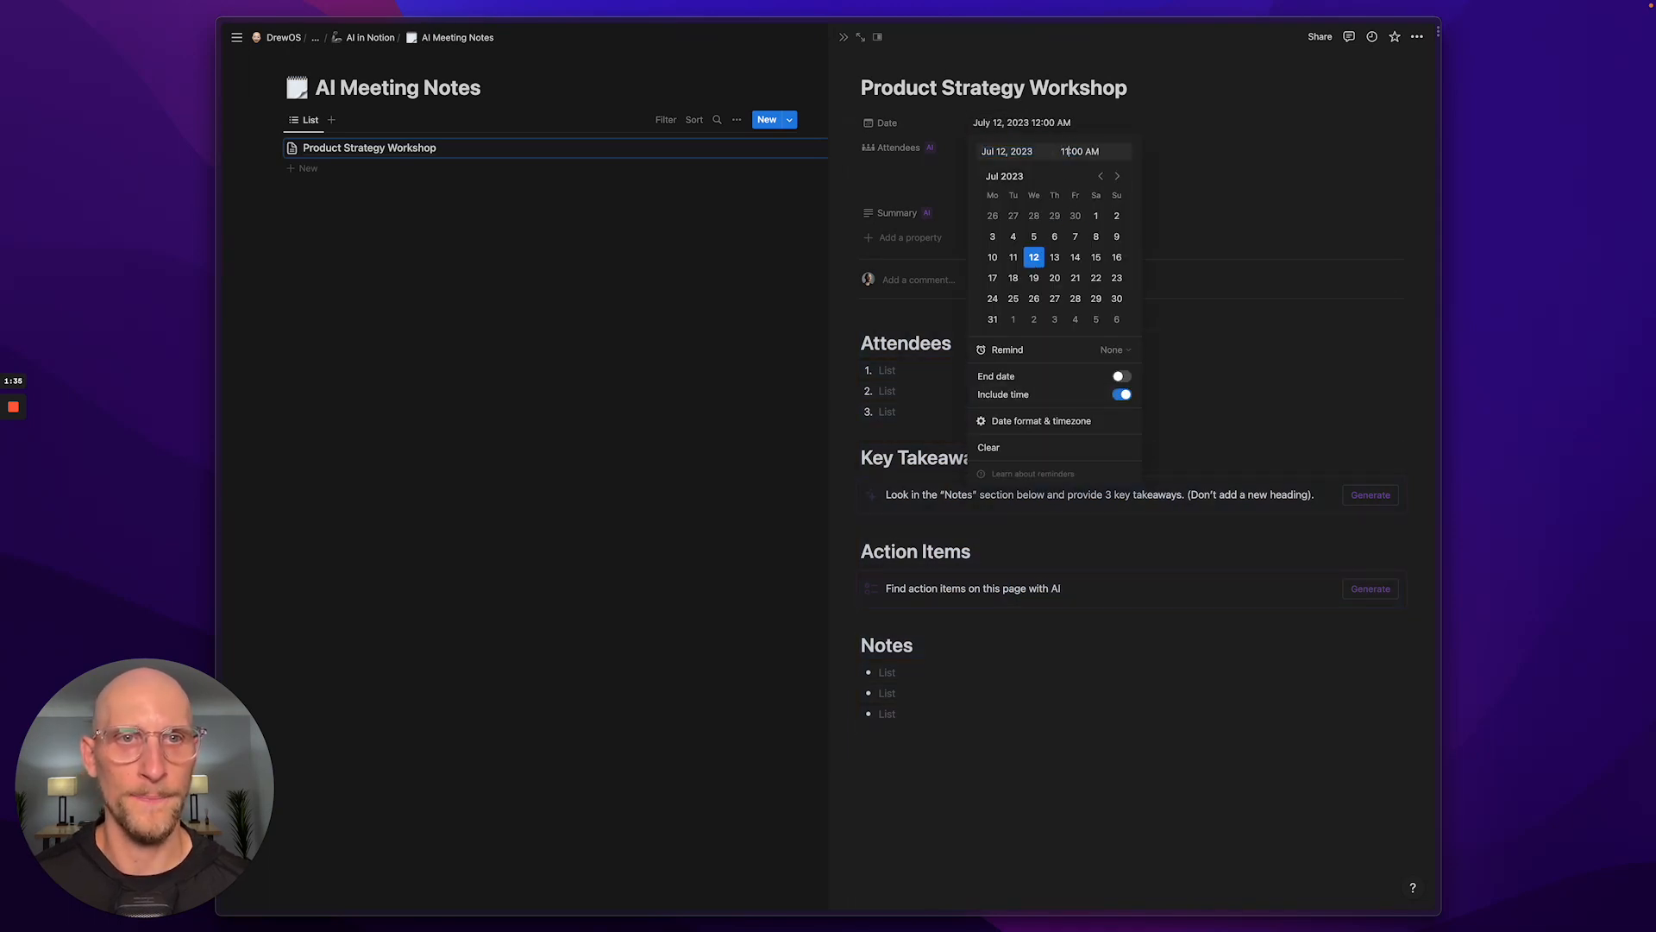
key(Return)
click(1101, 119)
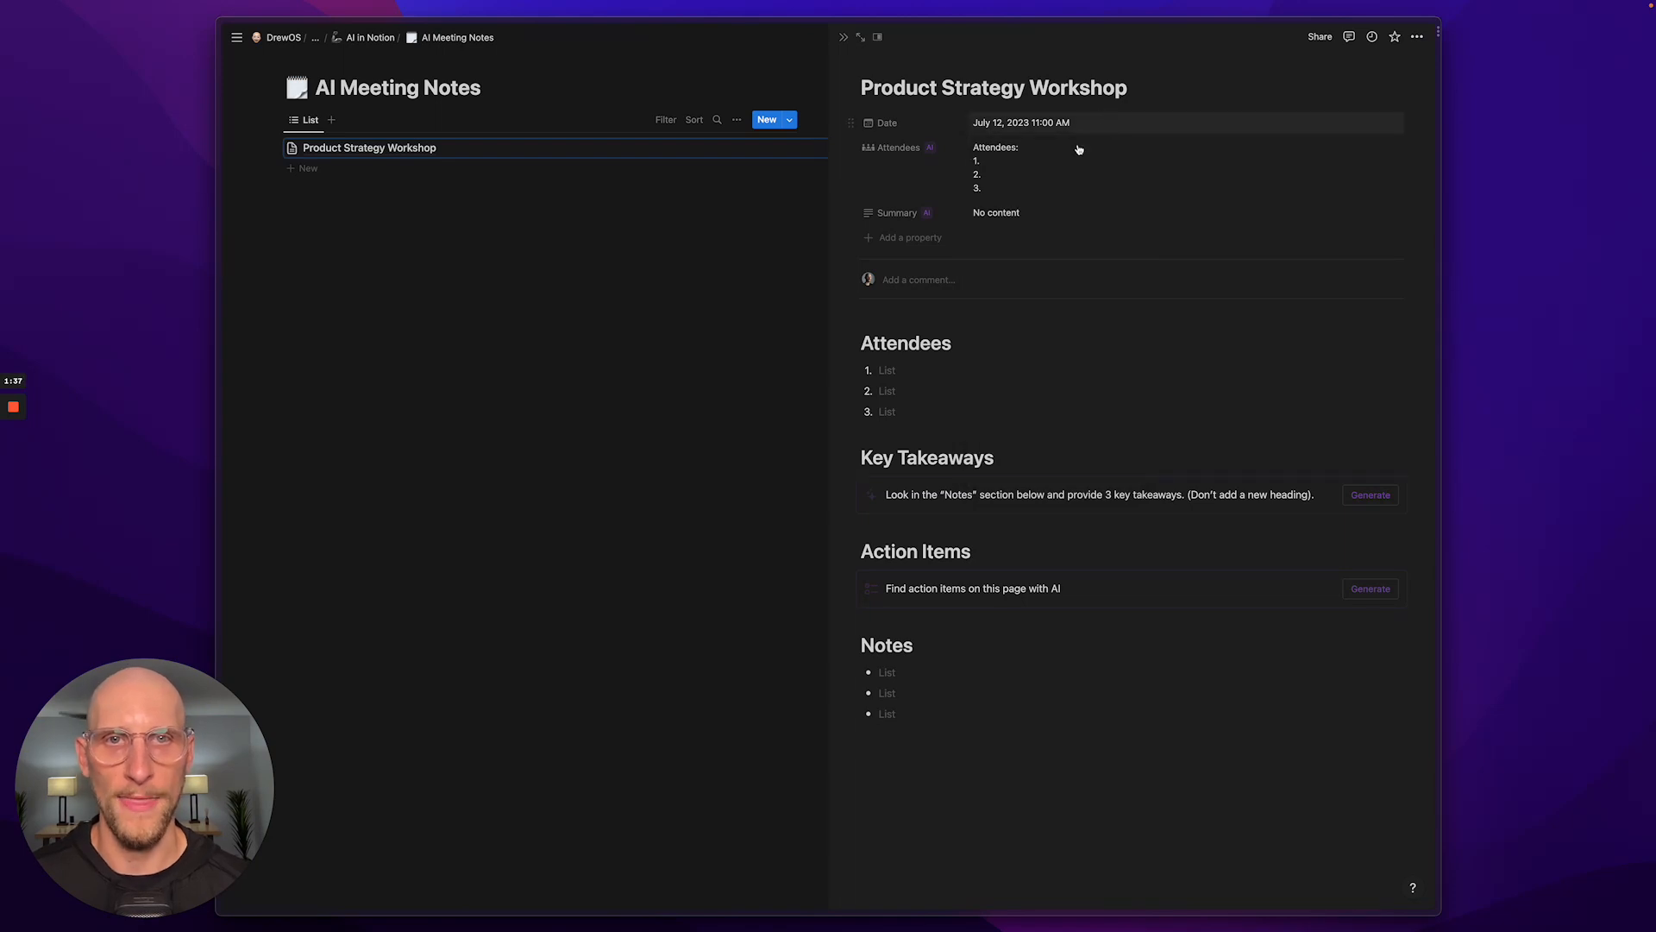
Review the custom AI autofill prompt and auto-update setting of the Attendees property
click(917, 151)
click(915, 192)
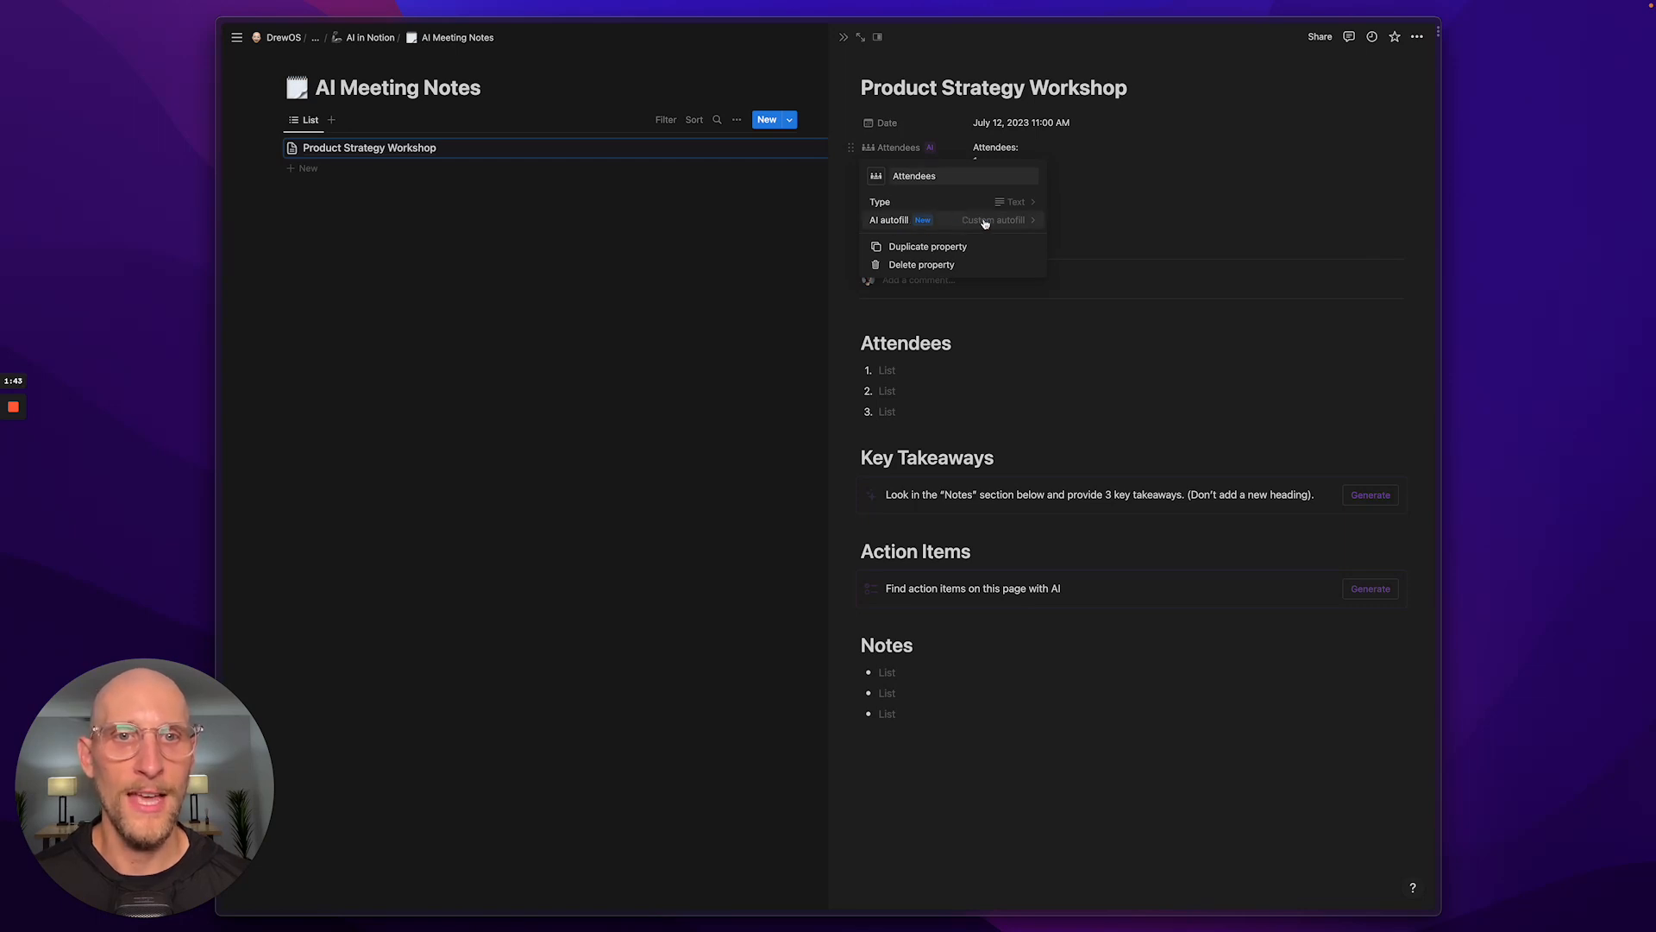
click(906, 221)
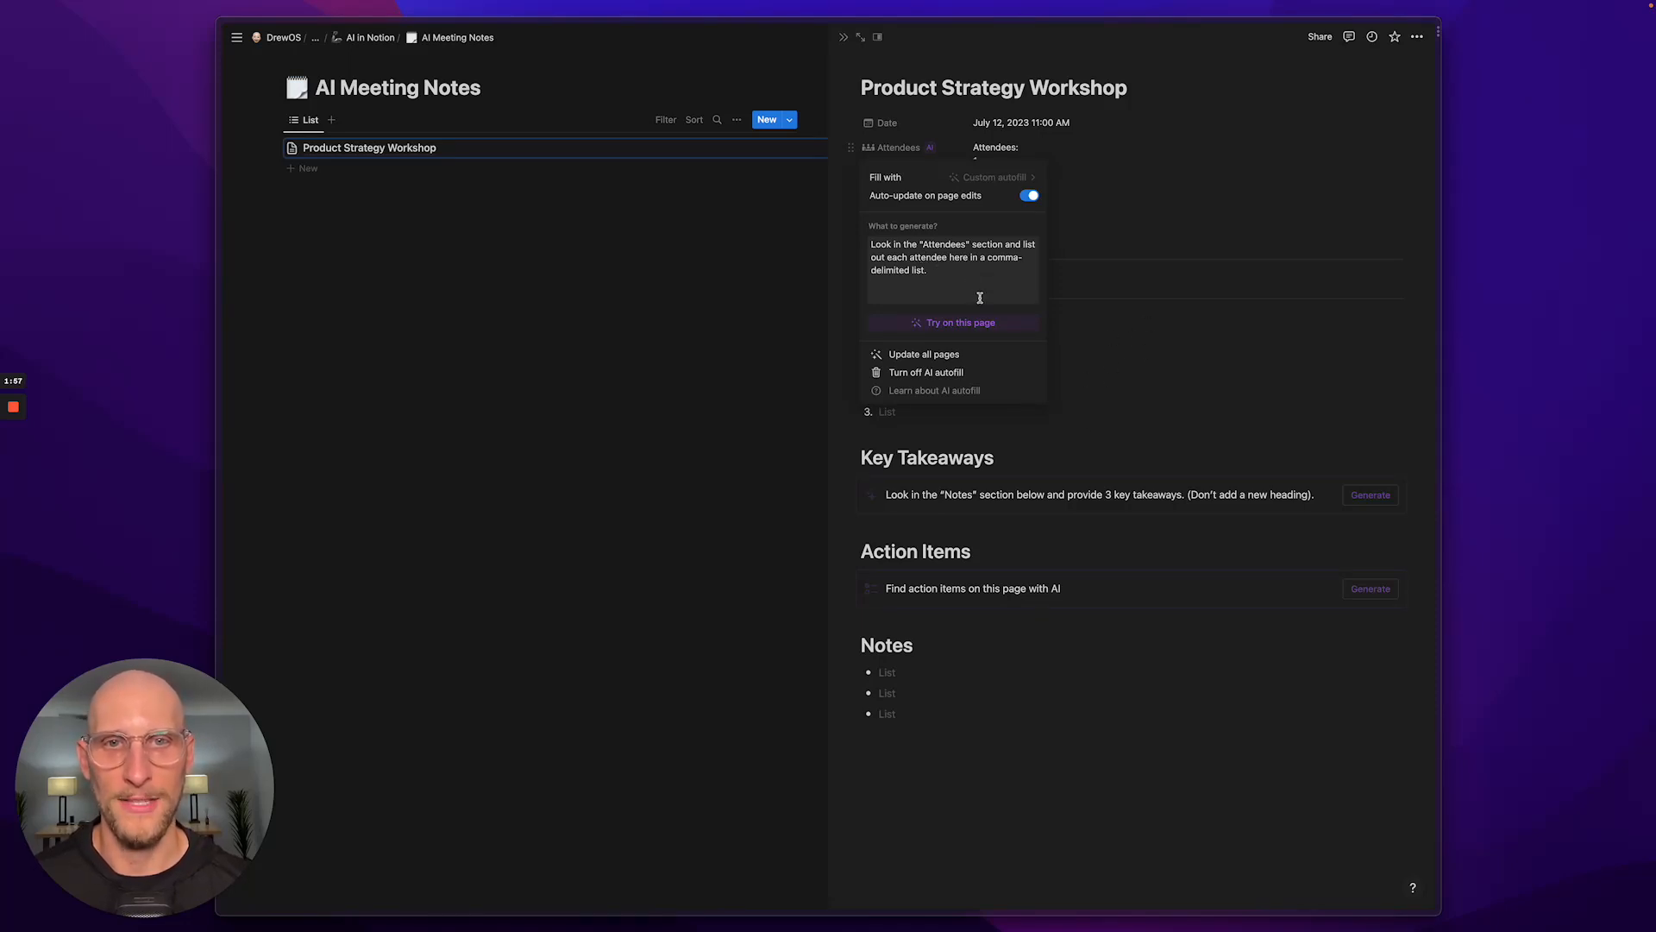
click(1126, 207)
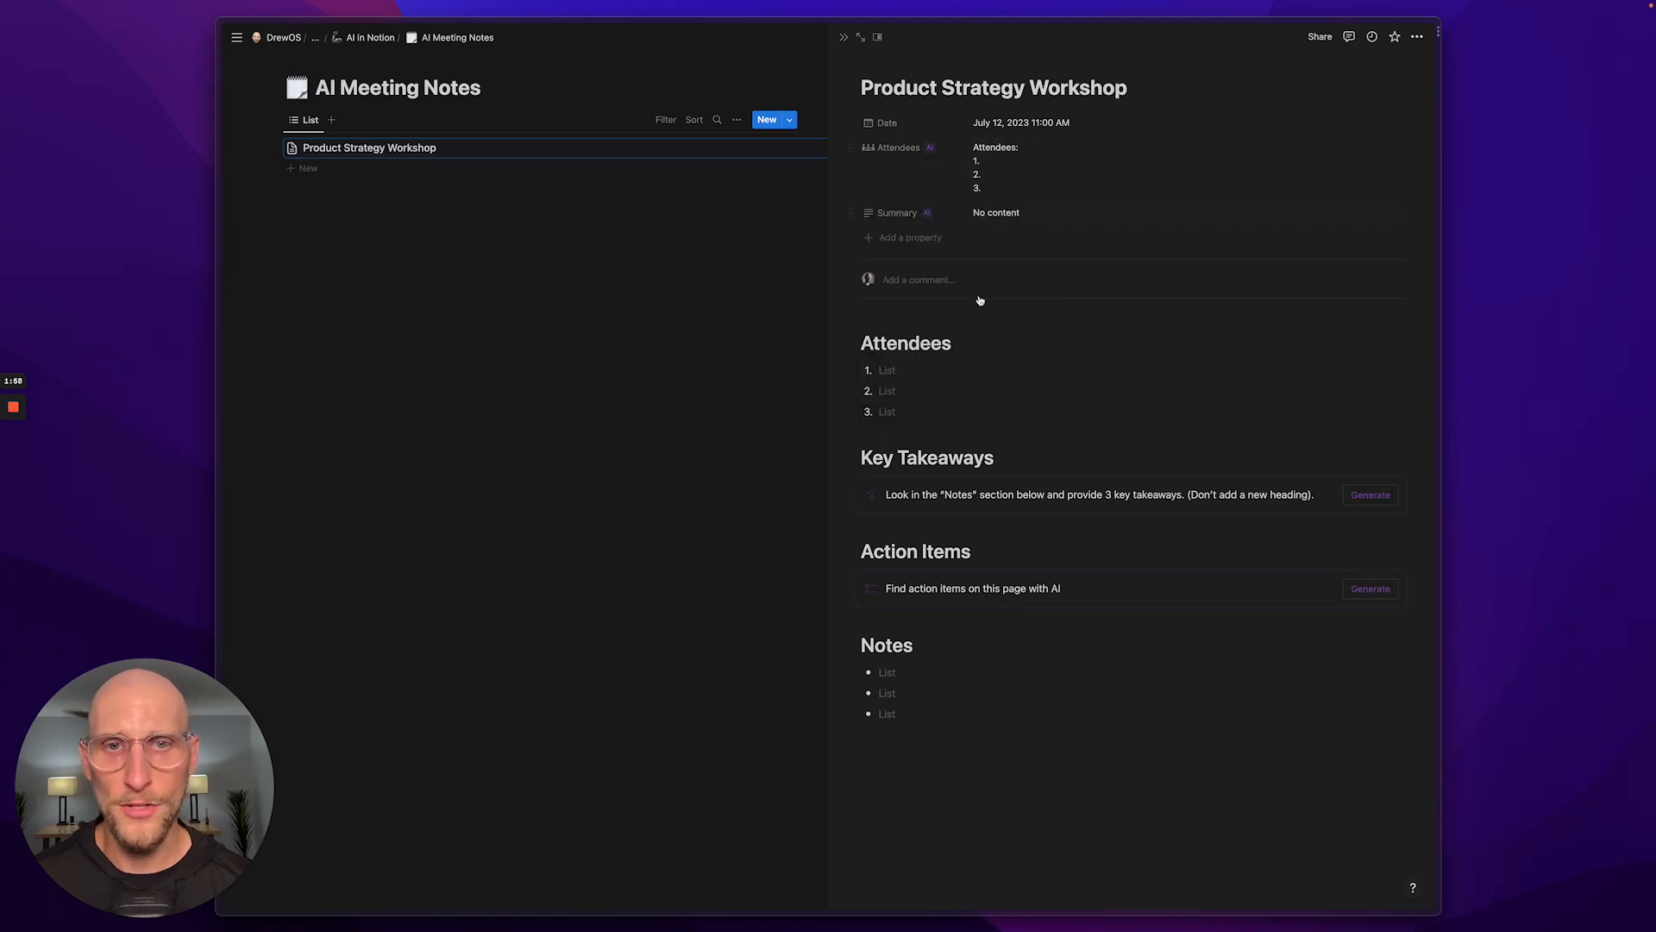
Enter the four attendees' first names as numbered items under the Attendees heading
click(914, 363)
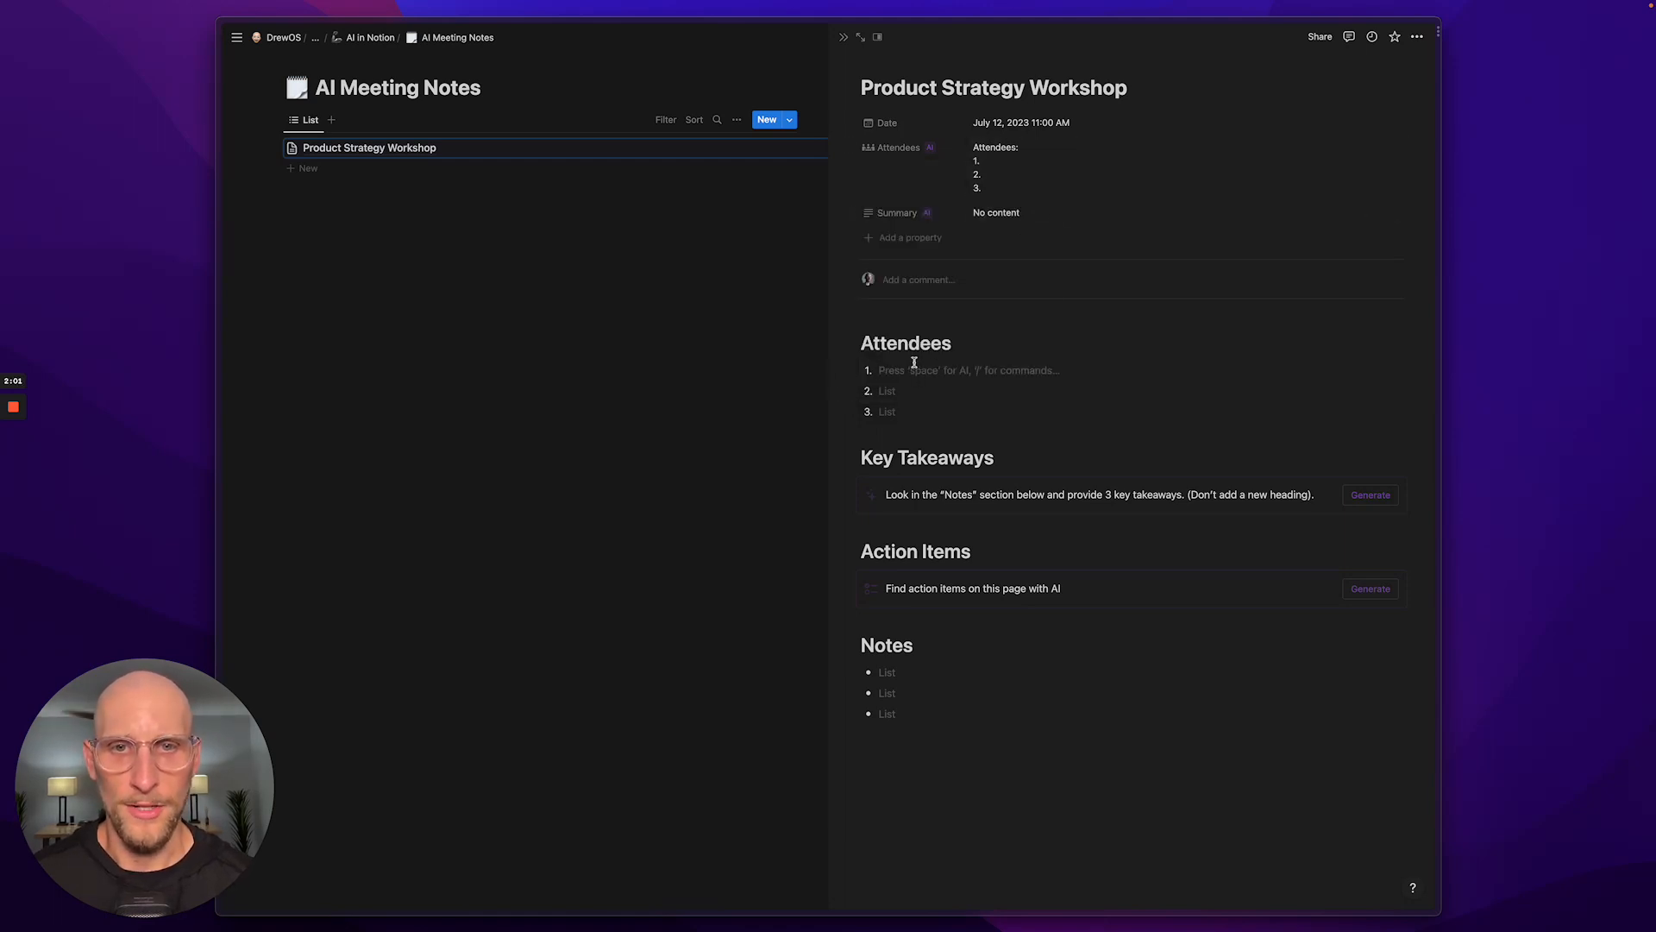
text(Drew)
key(Return)
text(Lauren)
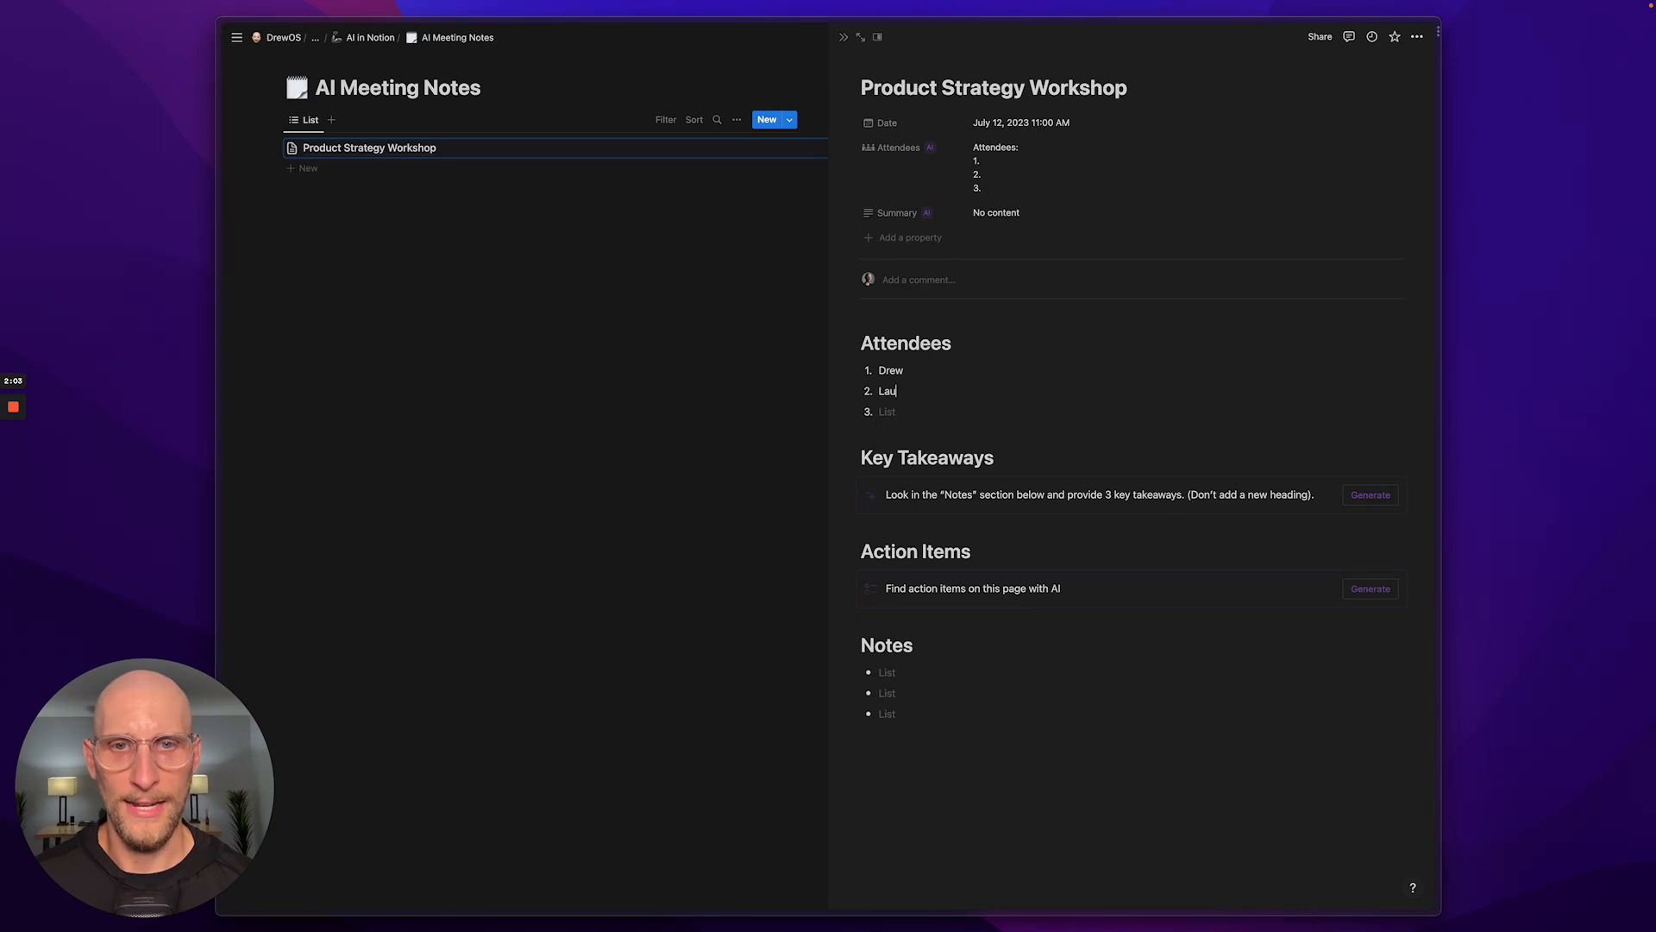
key(Return)
text(Chris)
key(Return)
text(Ames)
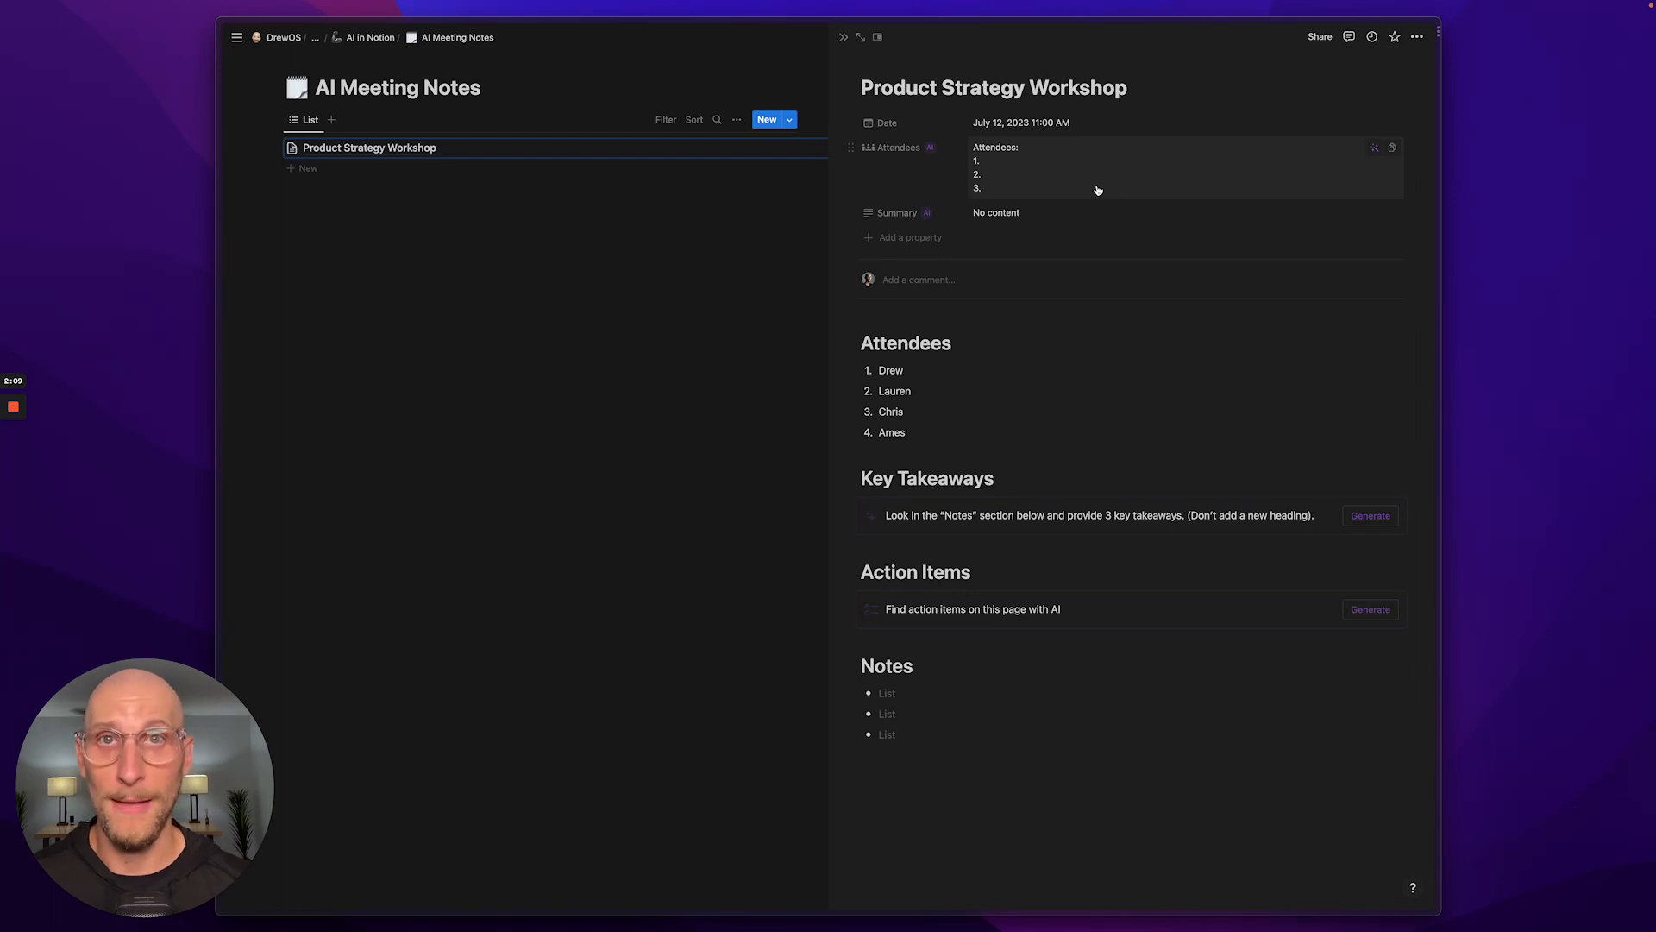
Fill the Attendees property with AI and update it again for a plain comma-separated list of names
click(1374, 148)
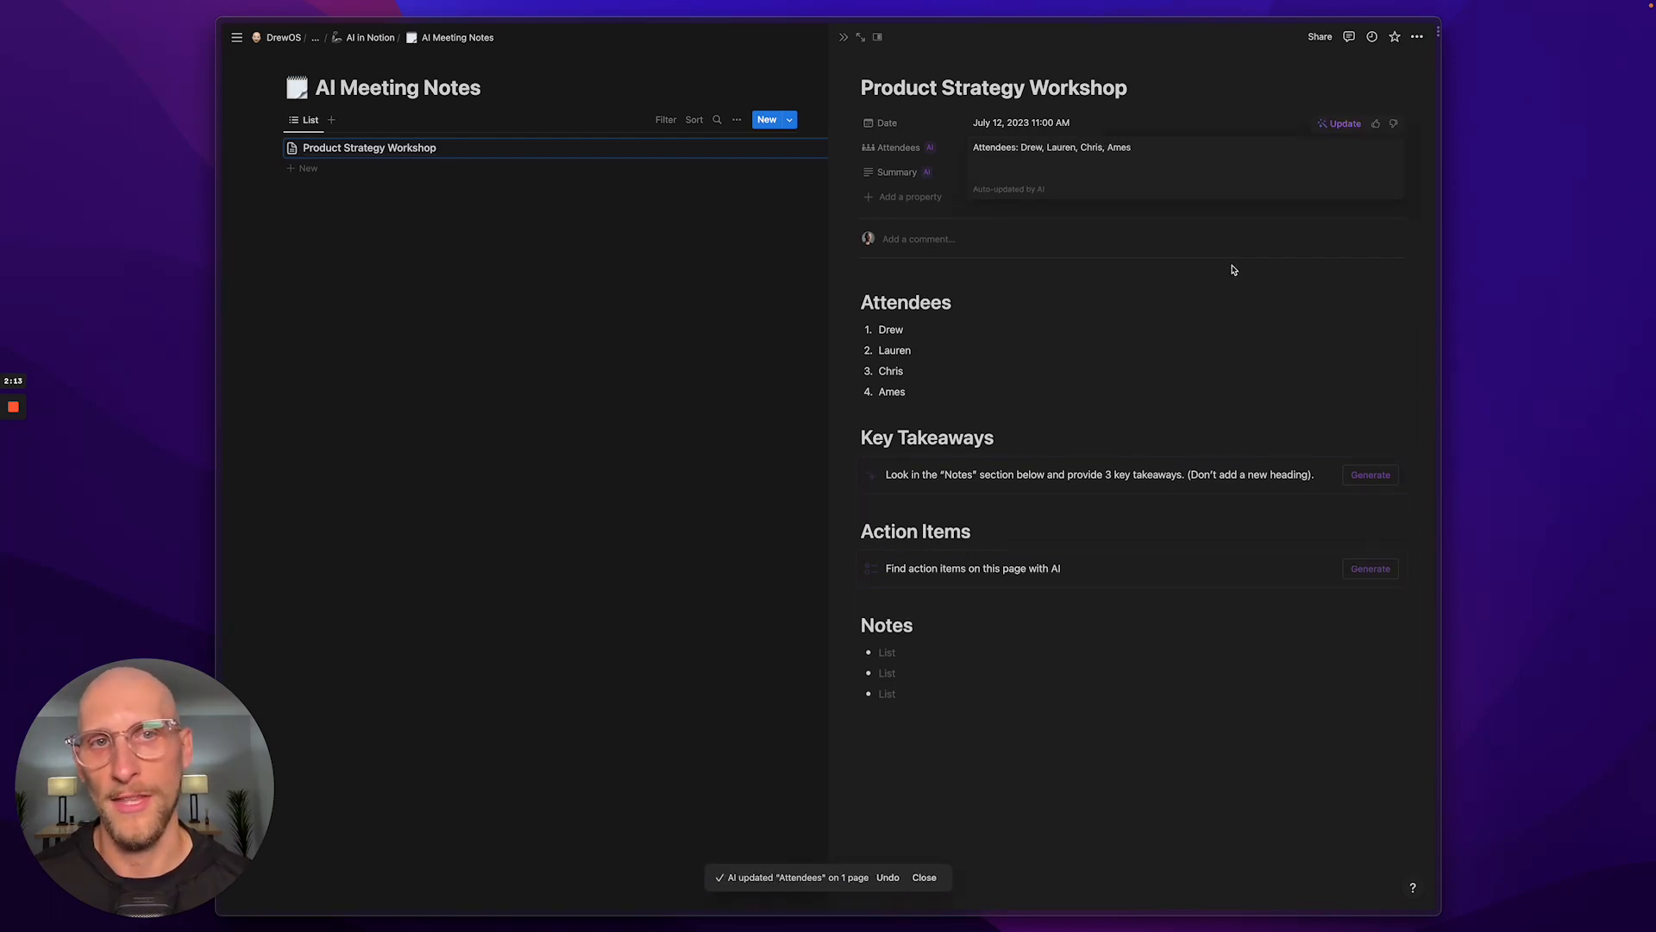
click(1008, 147)
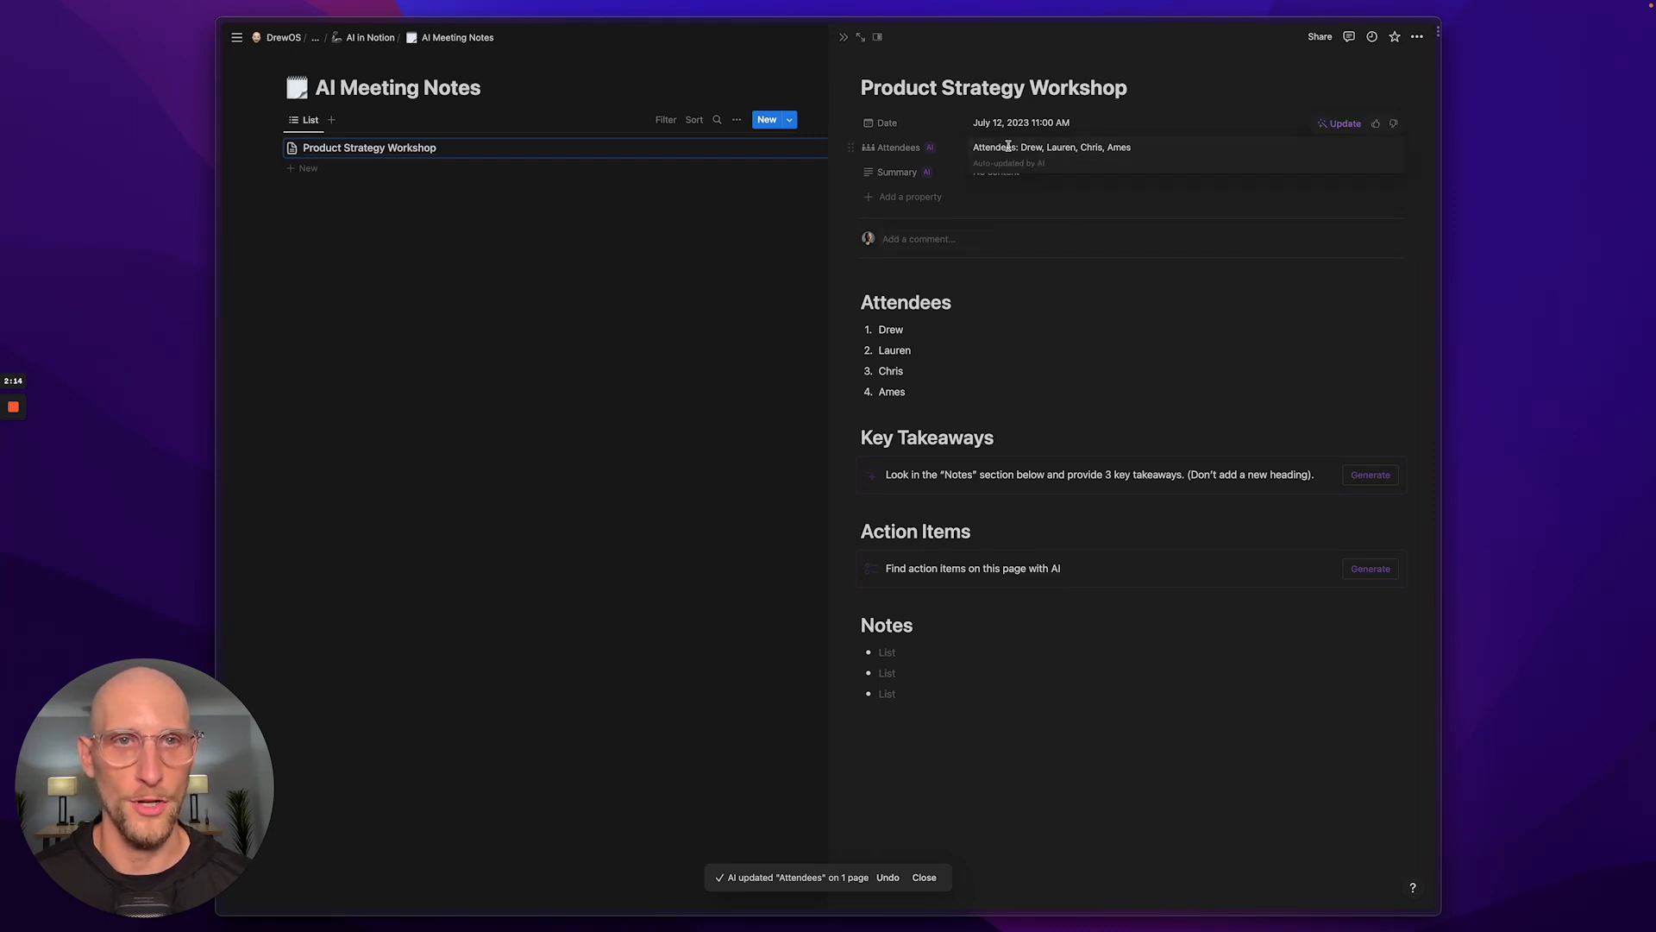
click(1320, 128)
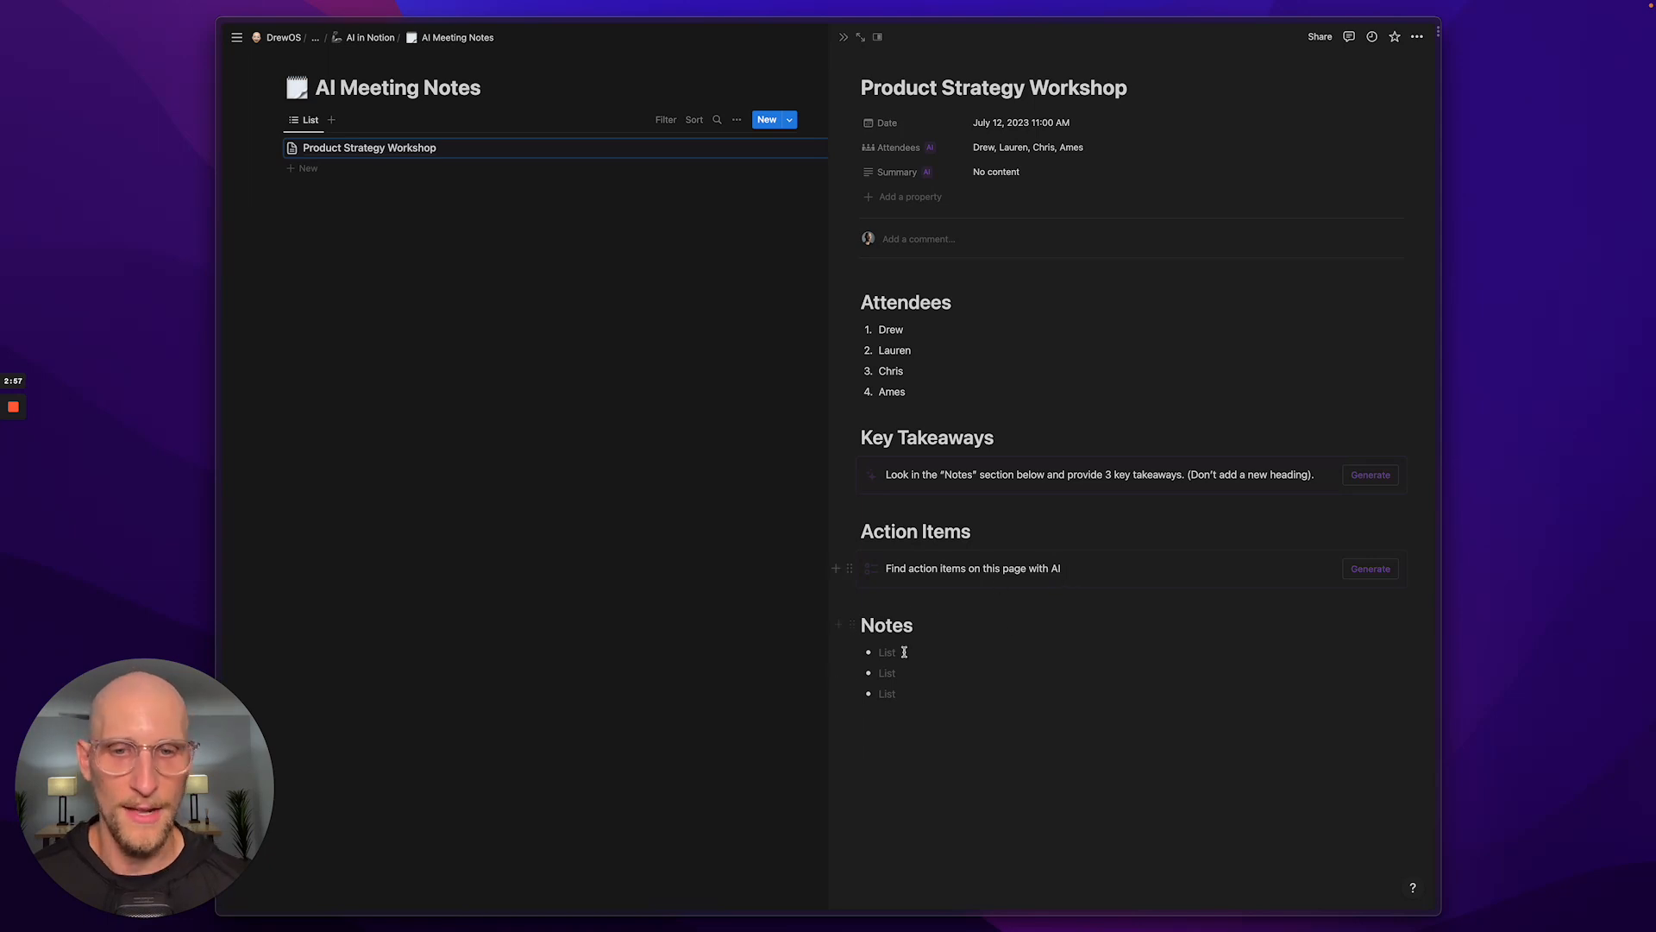
Add the five prepared meeting-note bullets on development-cycle features, ending with the Basecamp item, under Notes and remove the empty bullet above them
click(933, 660)
text(We met to talk about what features to shape for the next development cycle There’s interest in building an admin tool to manage the products and related data The focus is on tooling that will increase the speed of content-generation We need to define better metrics to determine the success of features Add list of features to shape to Basecamp)
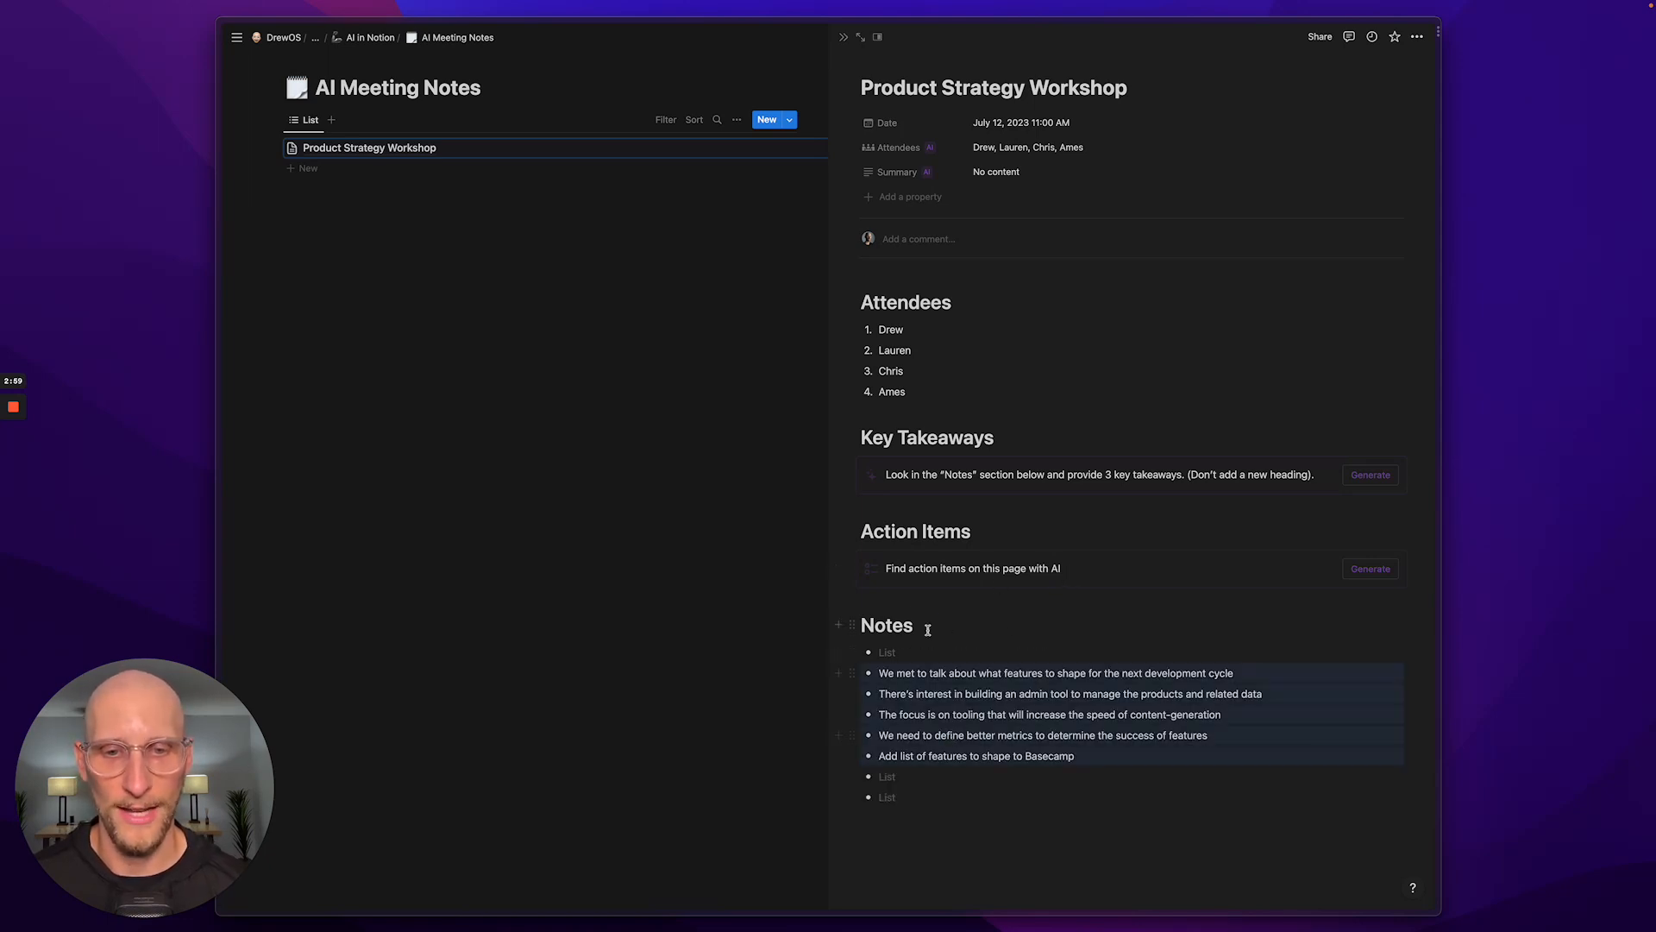
key(Up)
key(BackSpace)
Delete the two empty bullets at the end of the Notes list
key(Down)
key(Down)
key(Down)
key(Down)
key(Down)
key(Down)
key(Down)
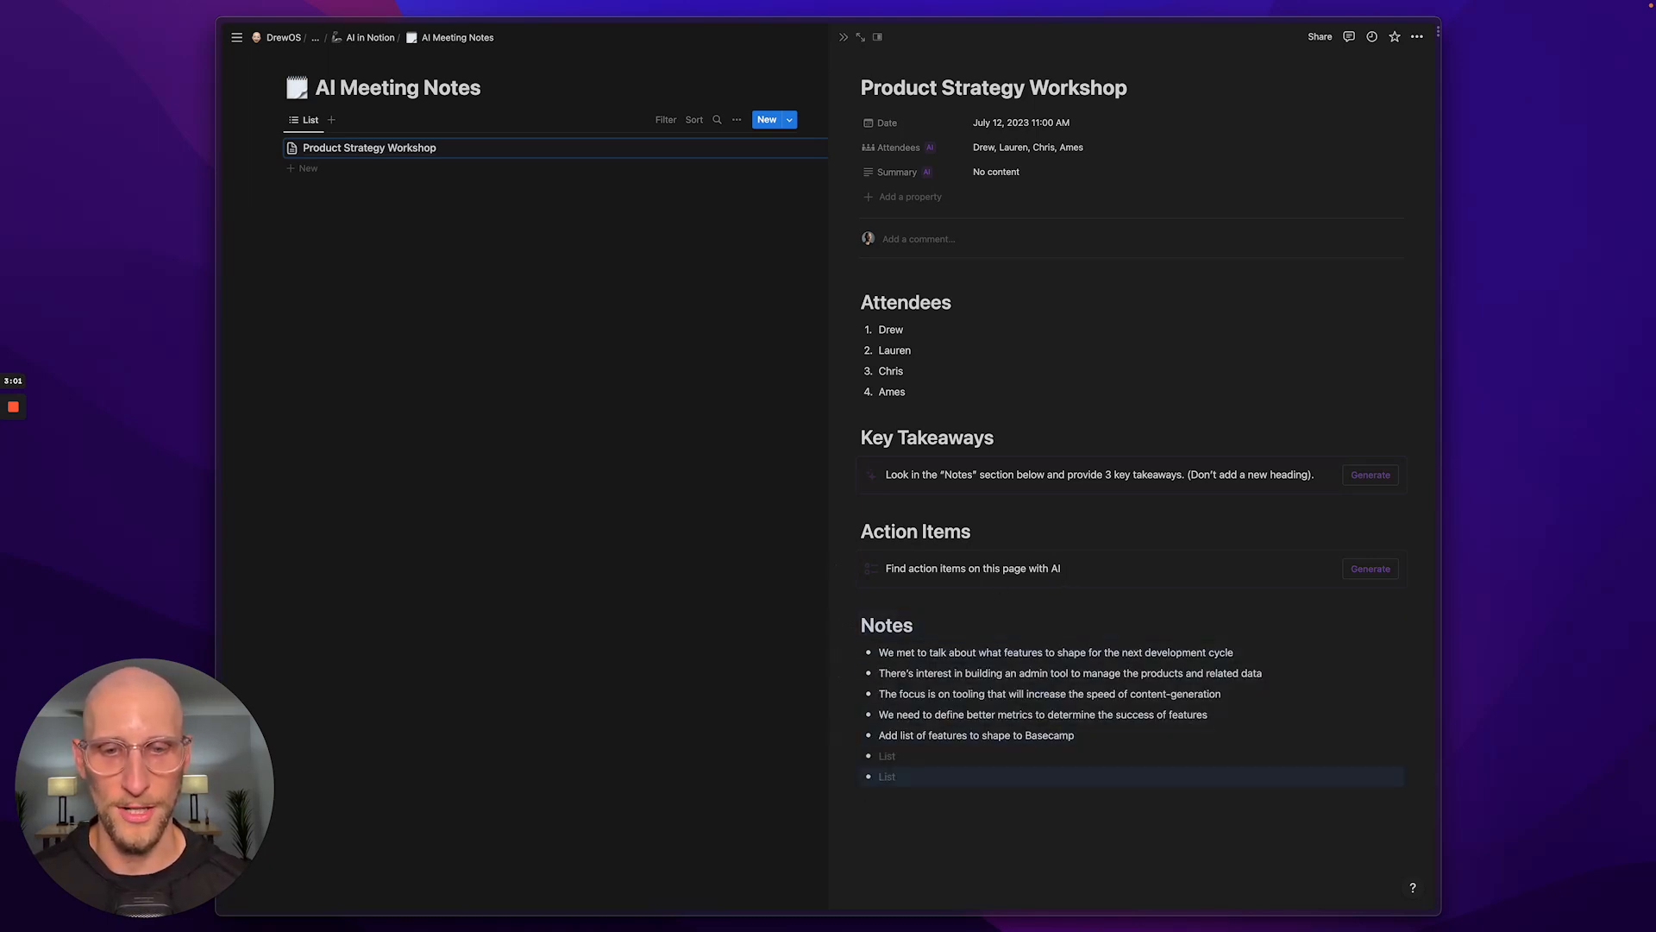
key(shift+Up)
key(BackSpace)
key(Escape)
key(shift+Up)
key(shift+Up)
key(shift+Up)
key(shift+Up)
key(shift+Up)
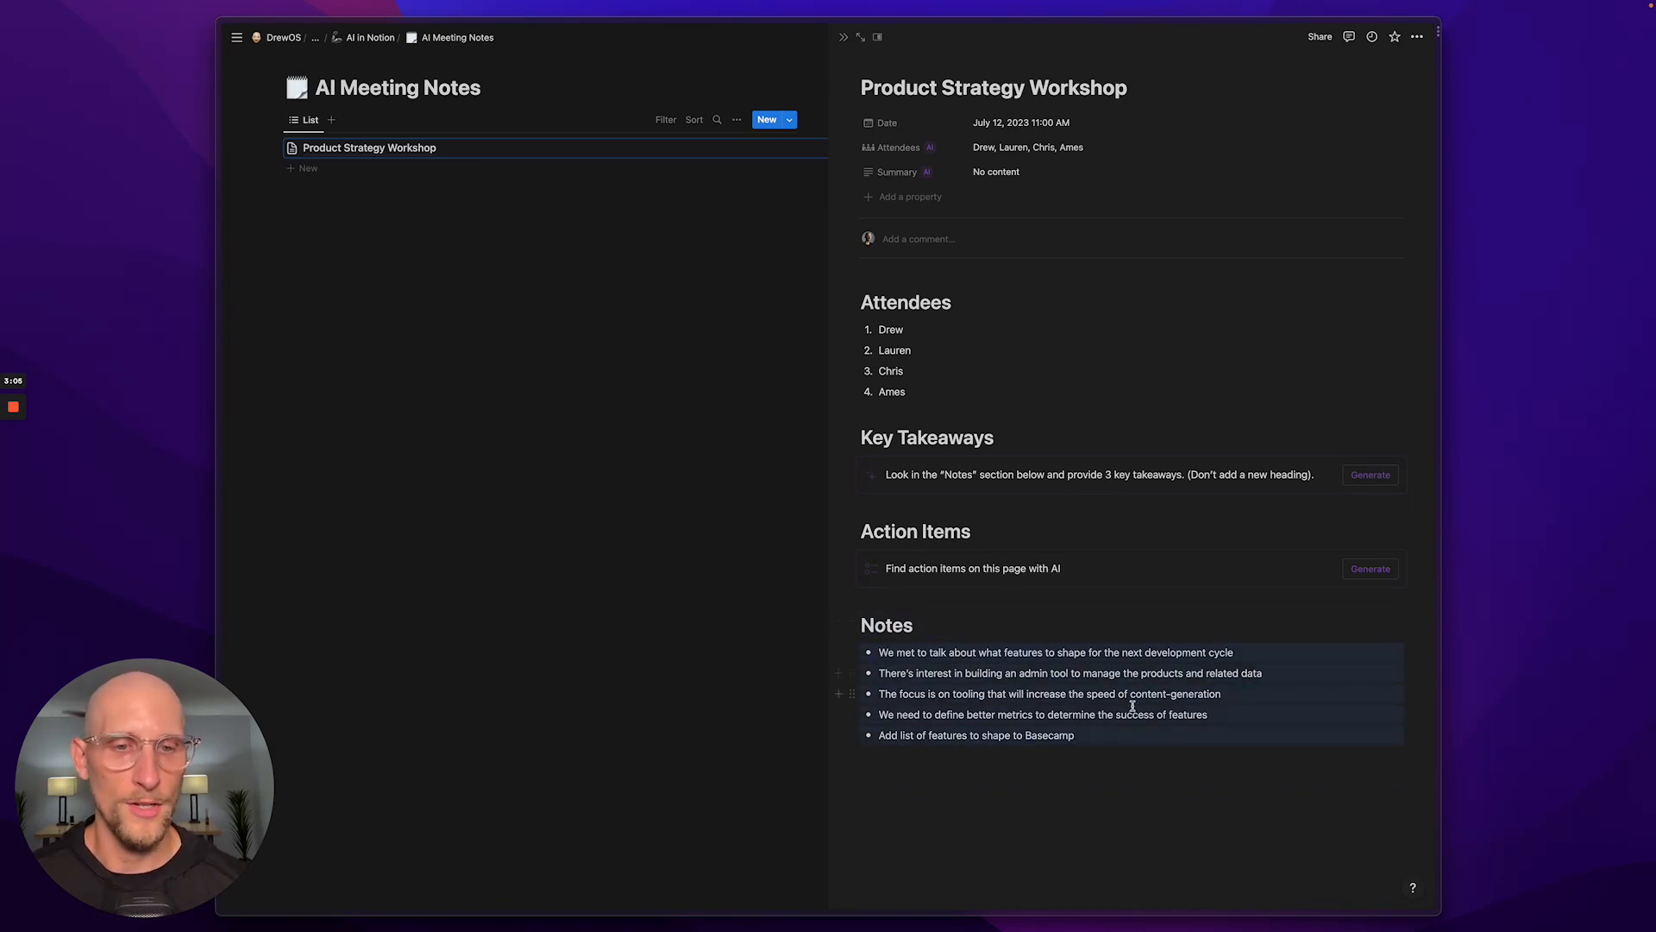
click(1139, 732)
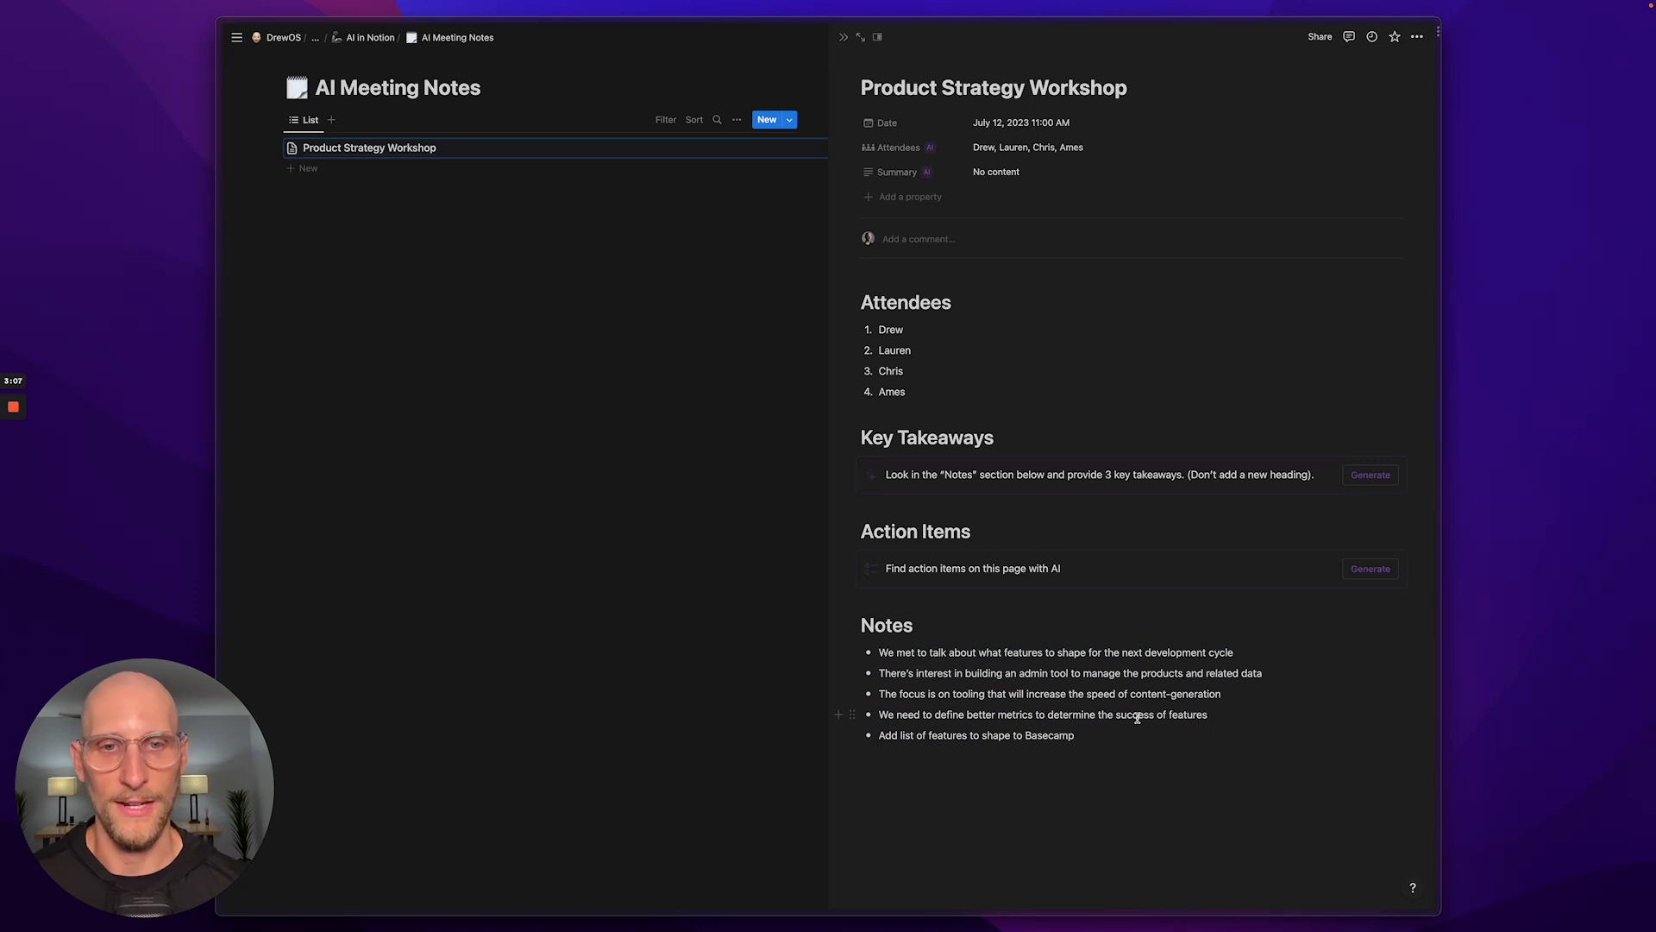
Generate the Key Takeaways and Action Items sections with their AI blocks
click(1372, 477)
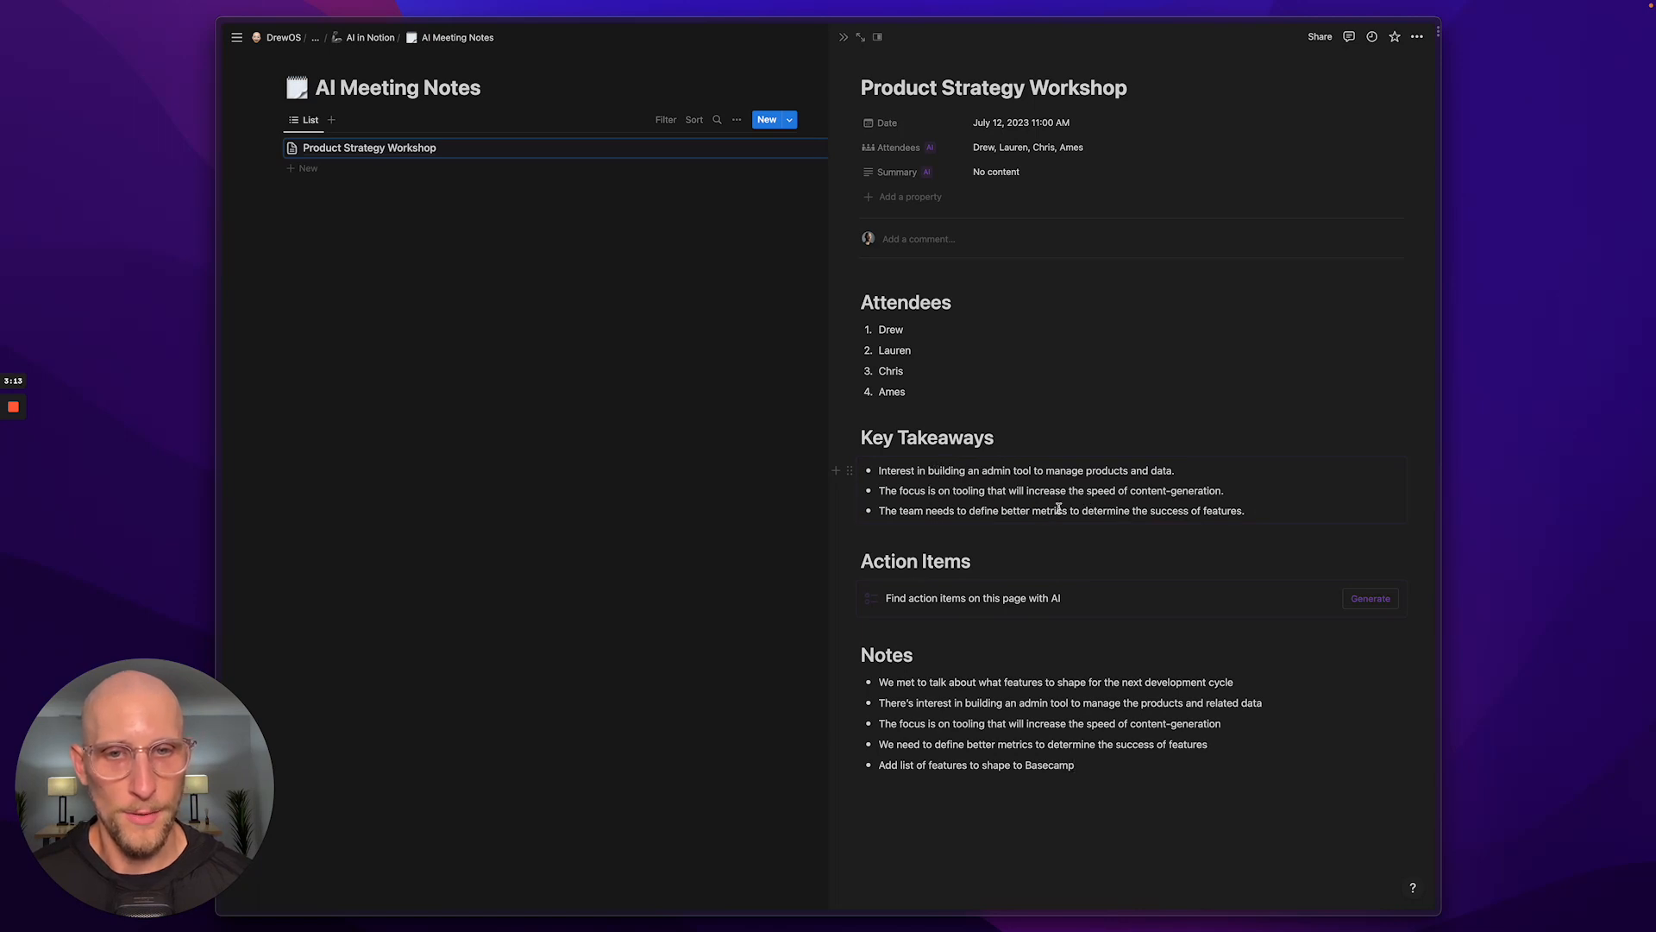
click(1379, 606)
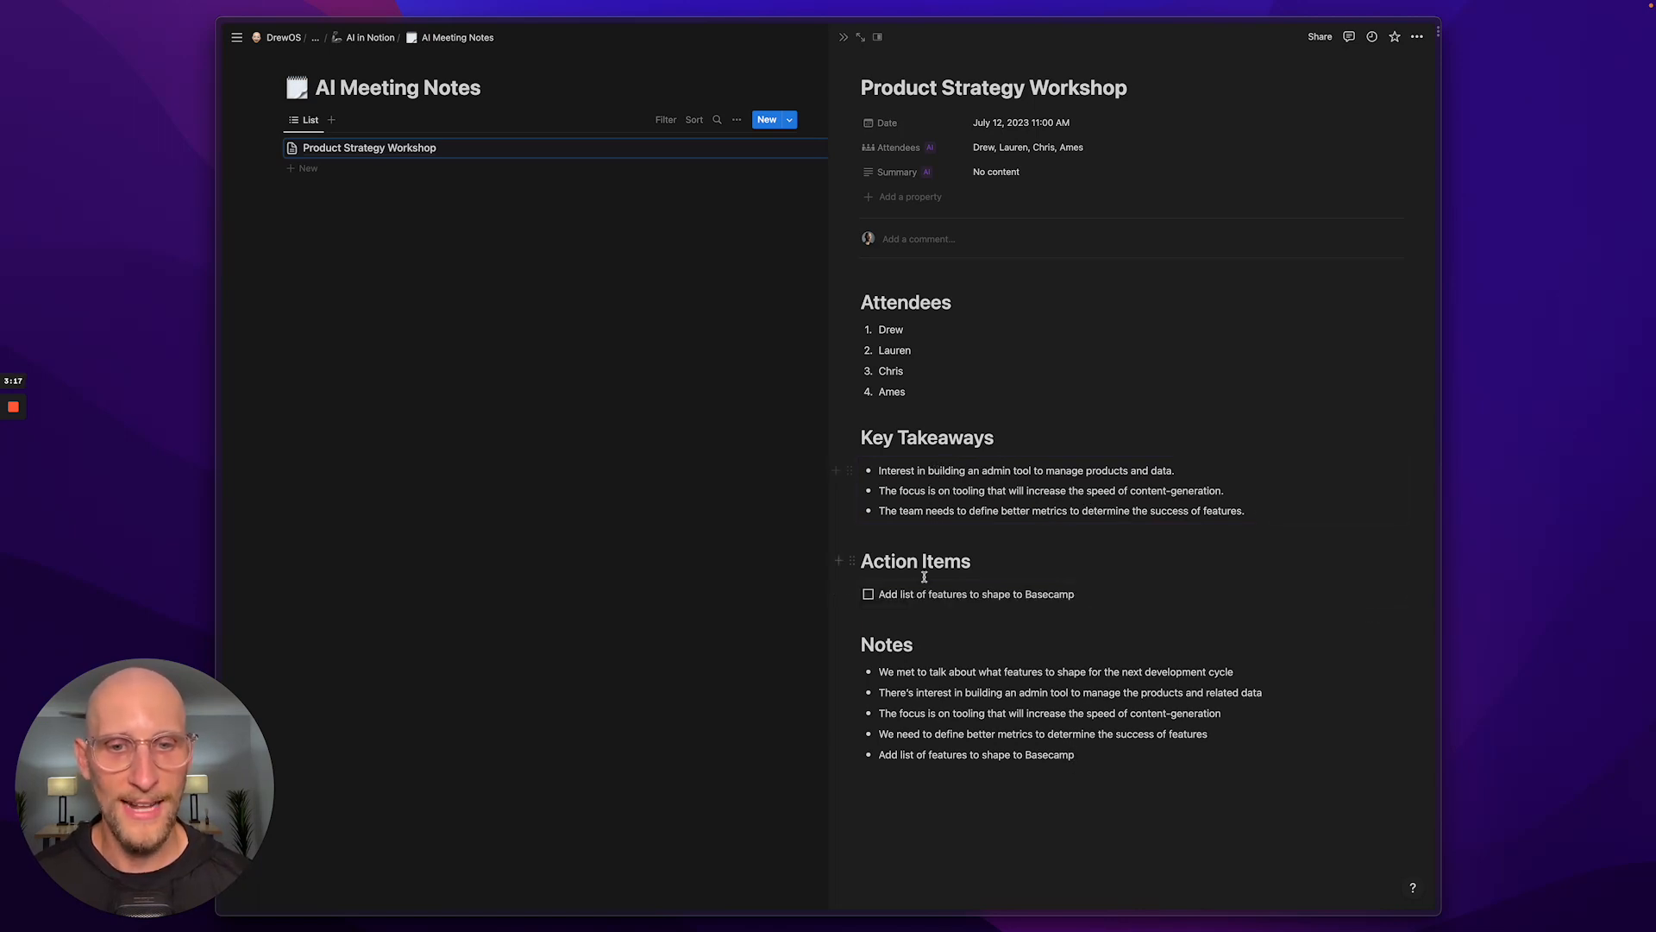
triple_click(1062, 756)
click(1135, 757)
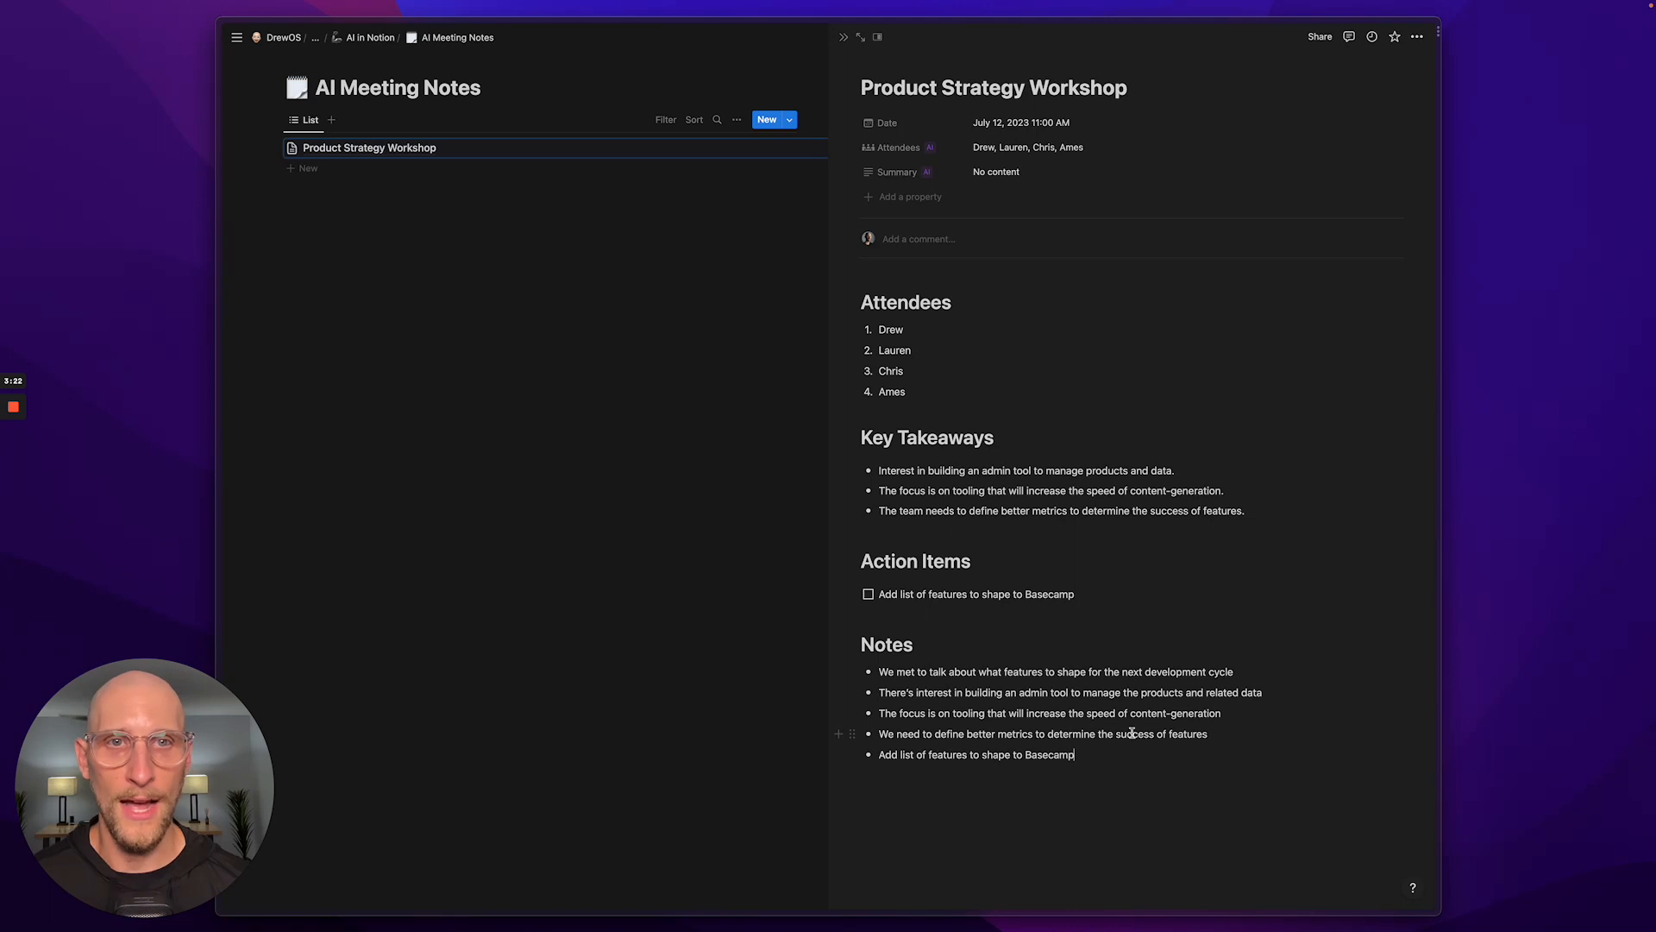
Fill the Summary property with AI and check the meeting's properties in the database list
click(1363, 175)
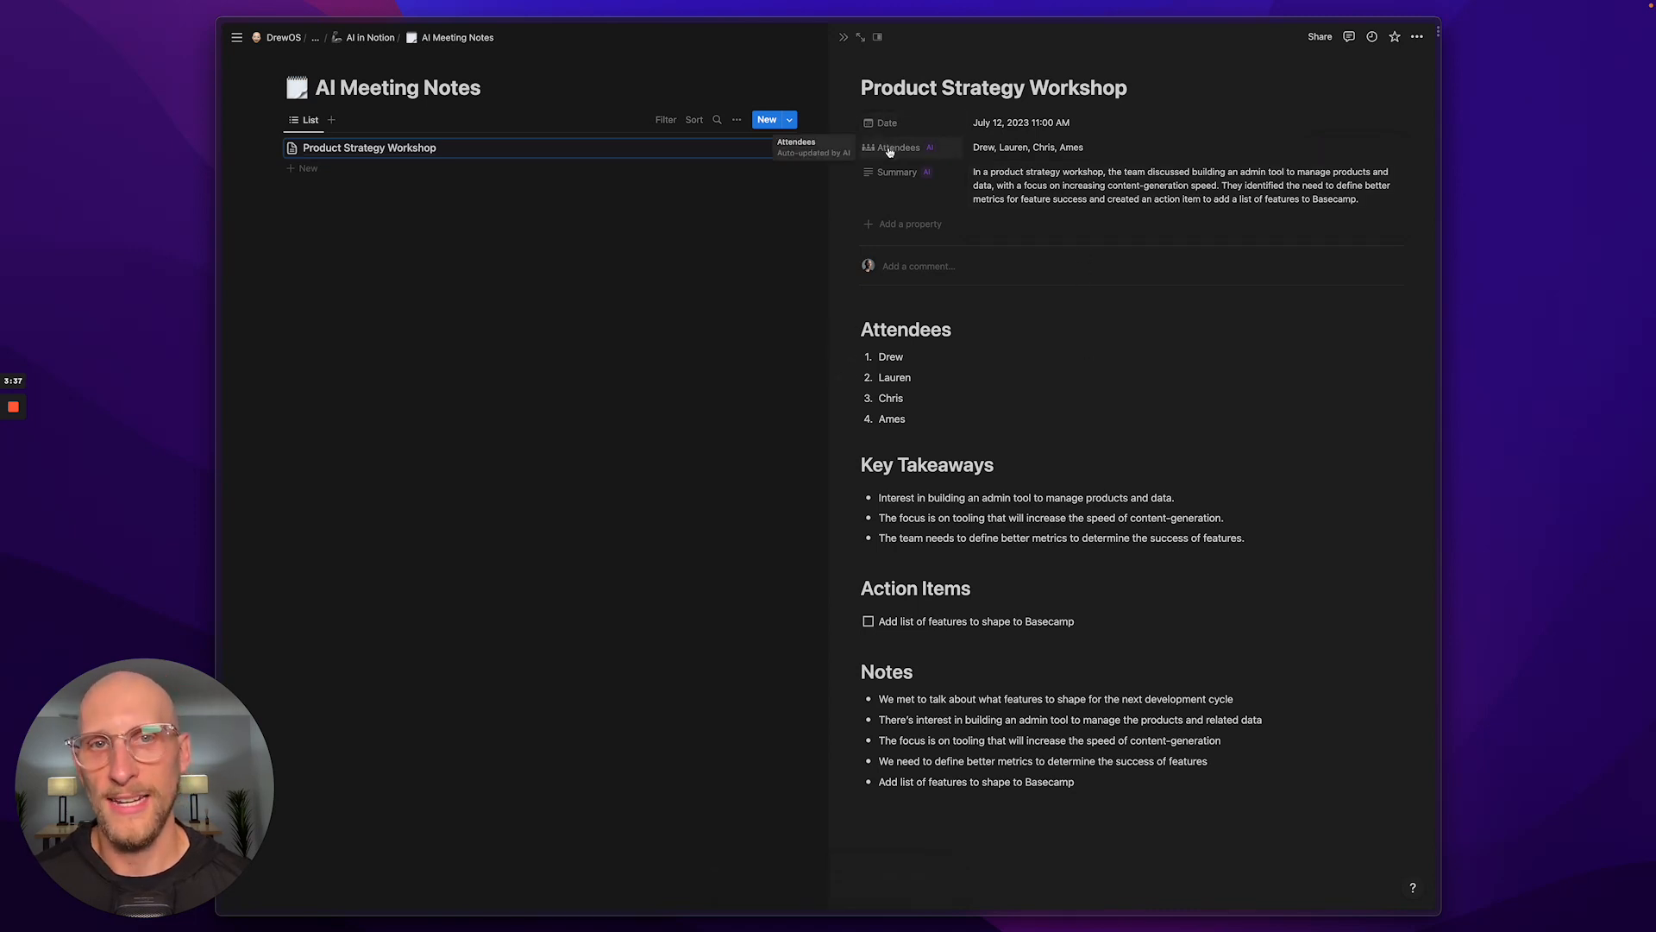
scroll(598, 181, right, 4)
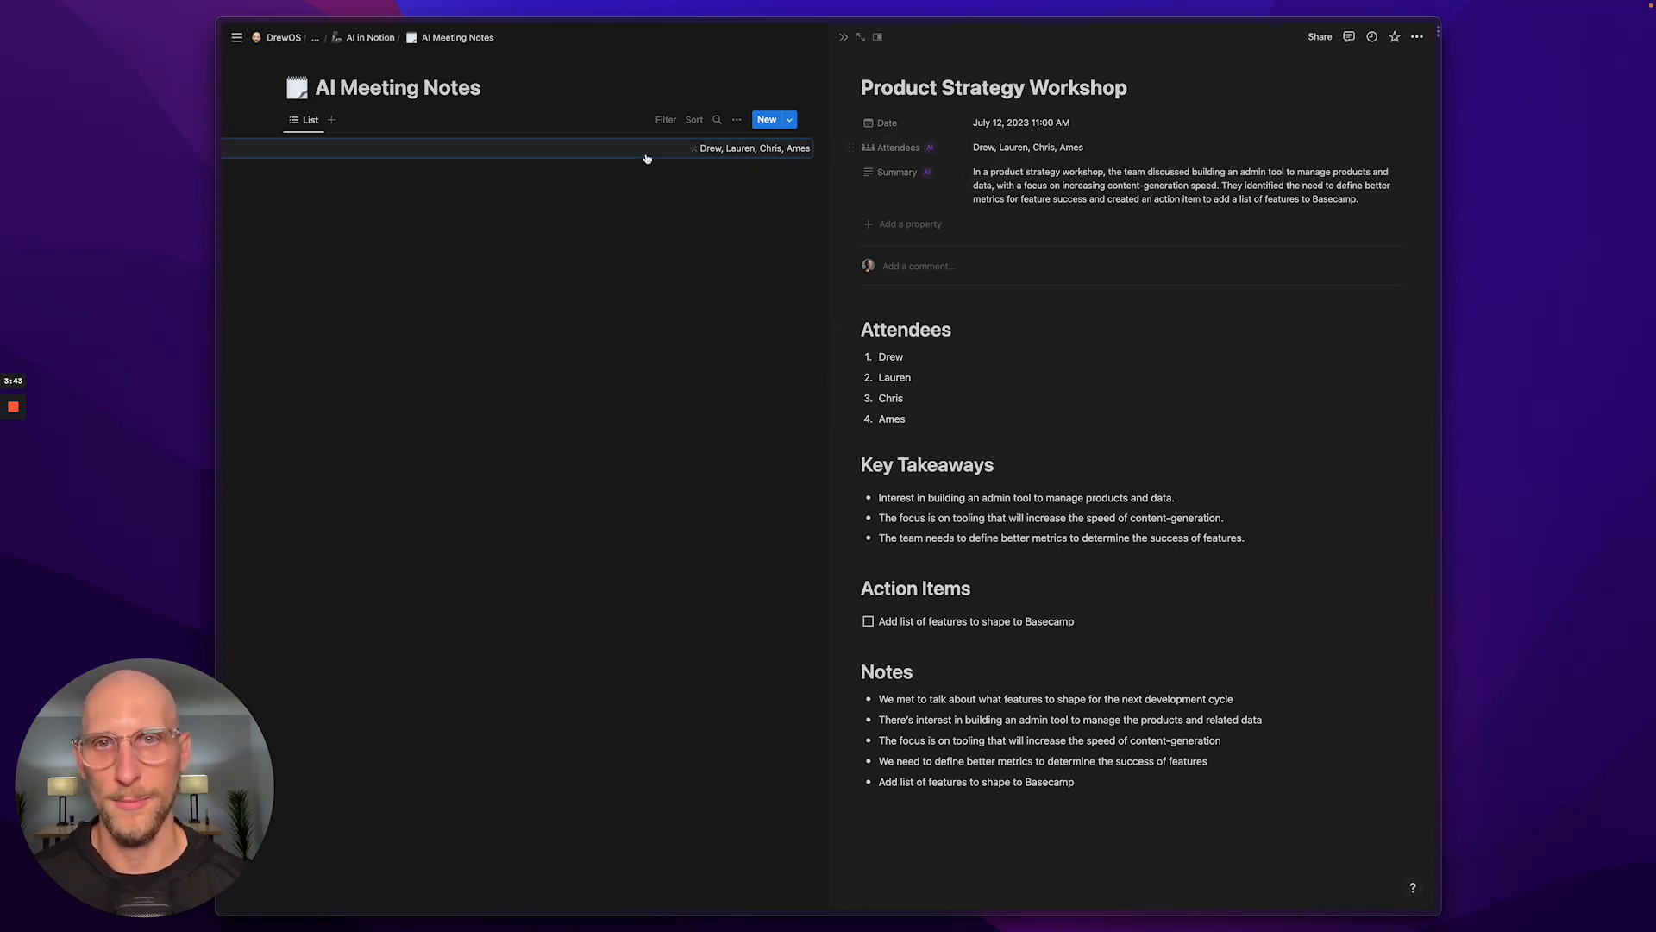
scroll(518, 160, left, 4)
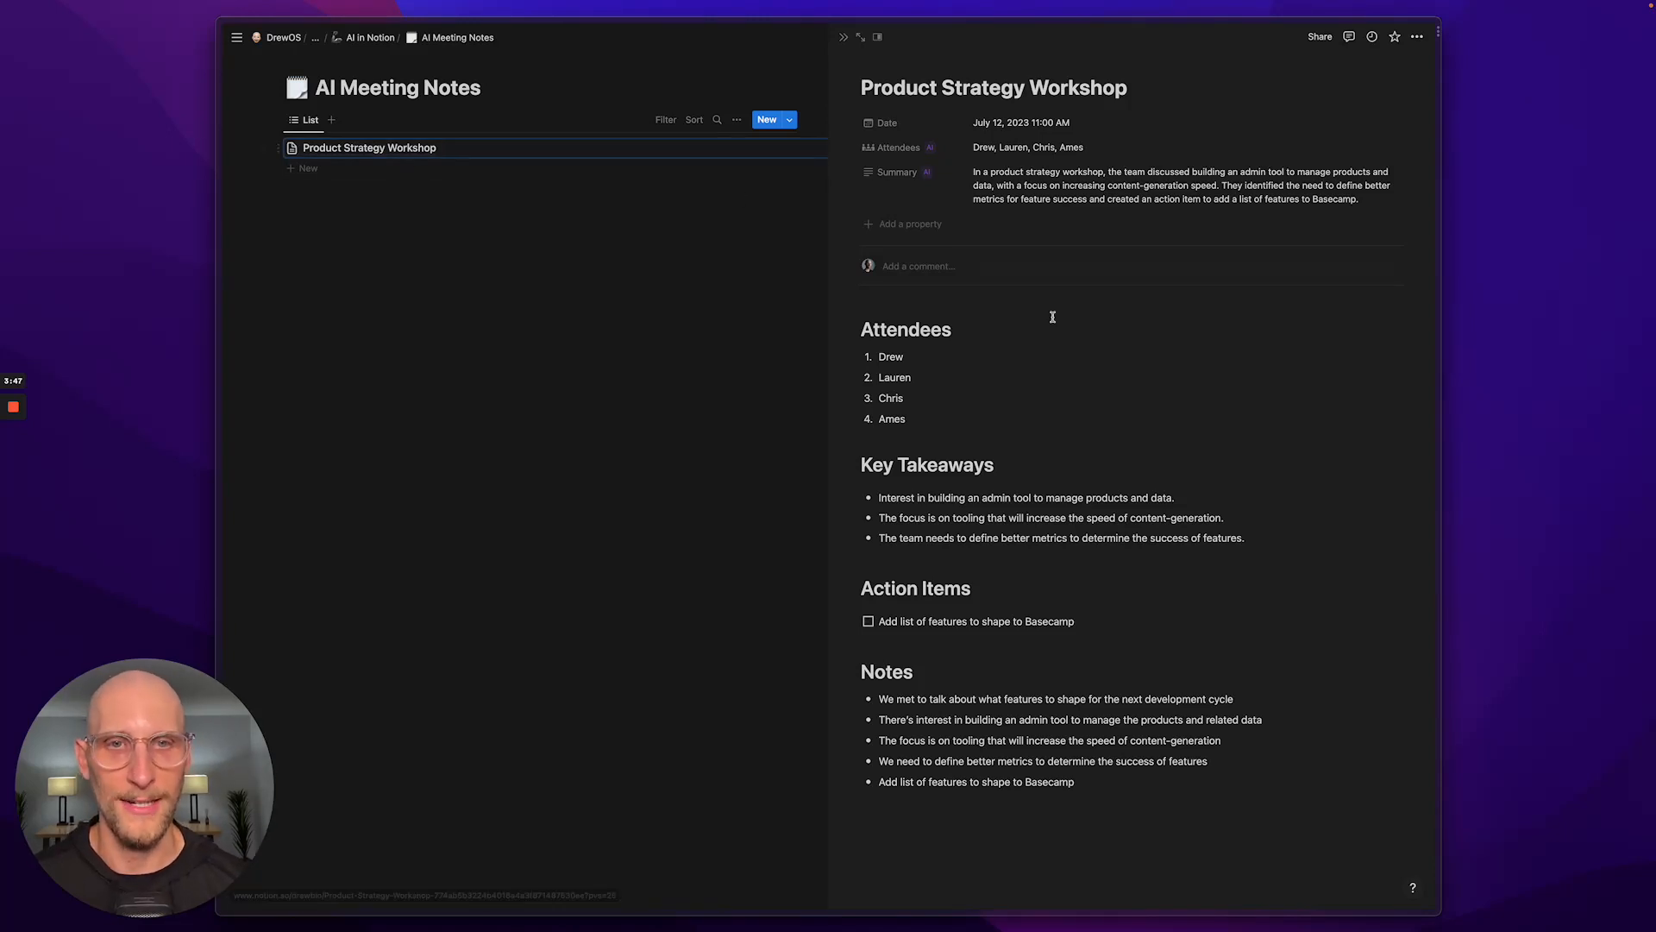
drag(955, 819, 1048, 698)
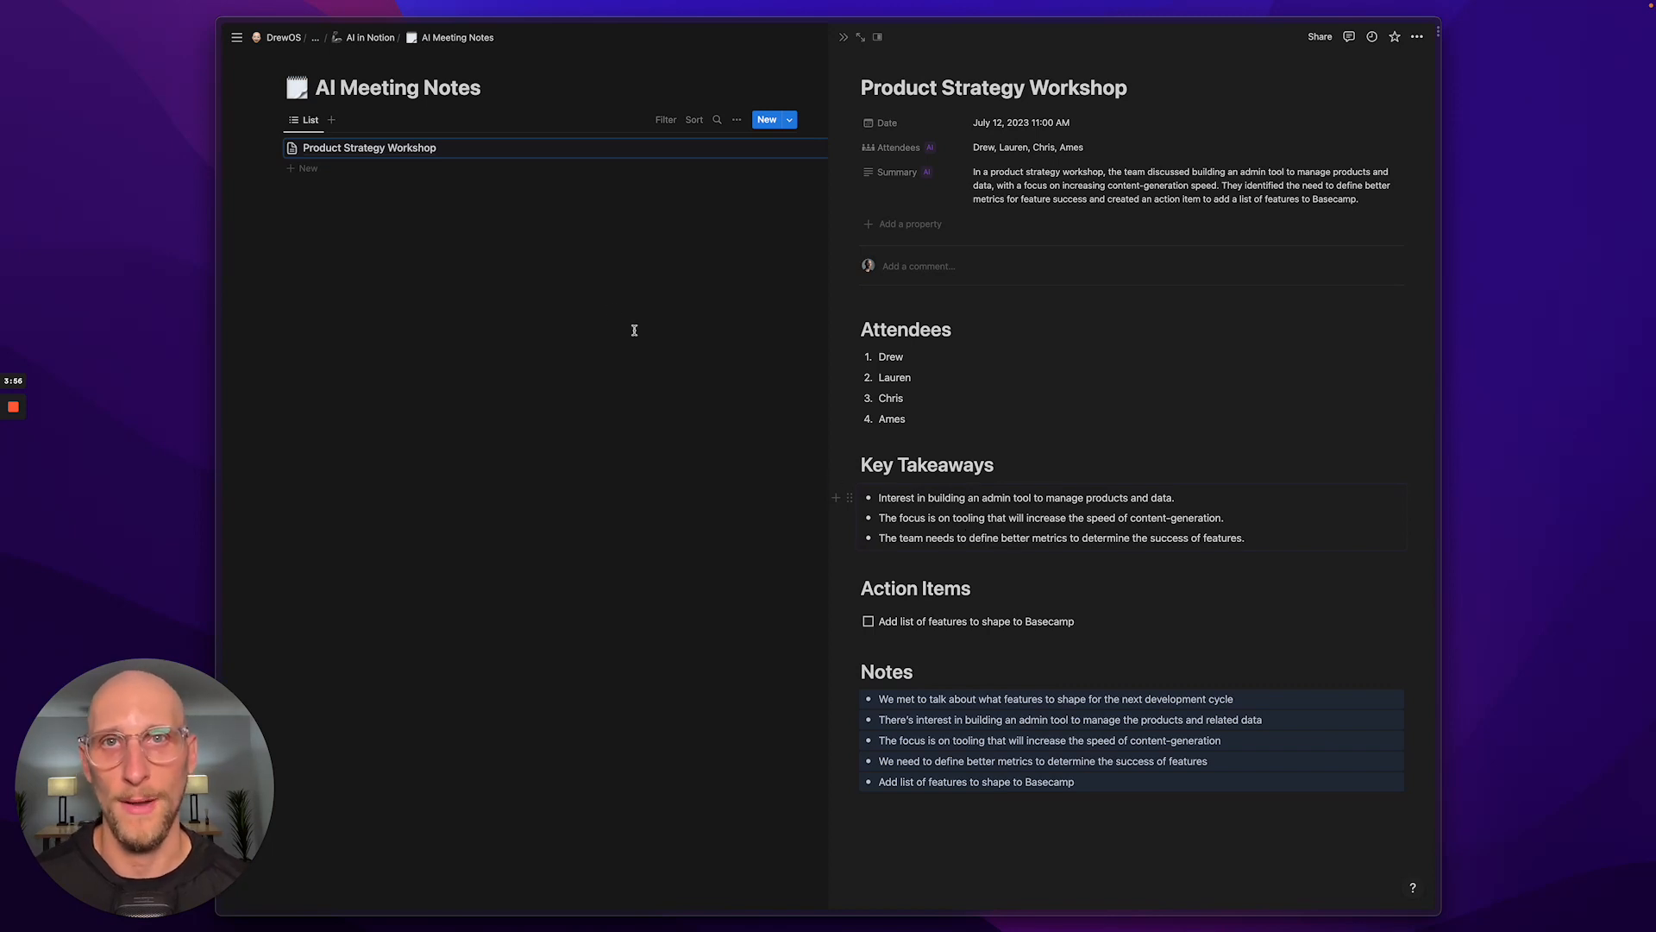
Return to the AI in Notion page and open the AI Articles database under Article Summaries
click(386, 39)
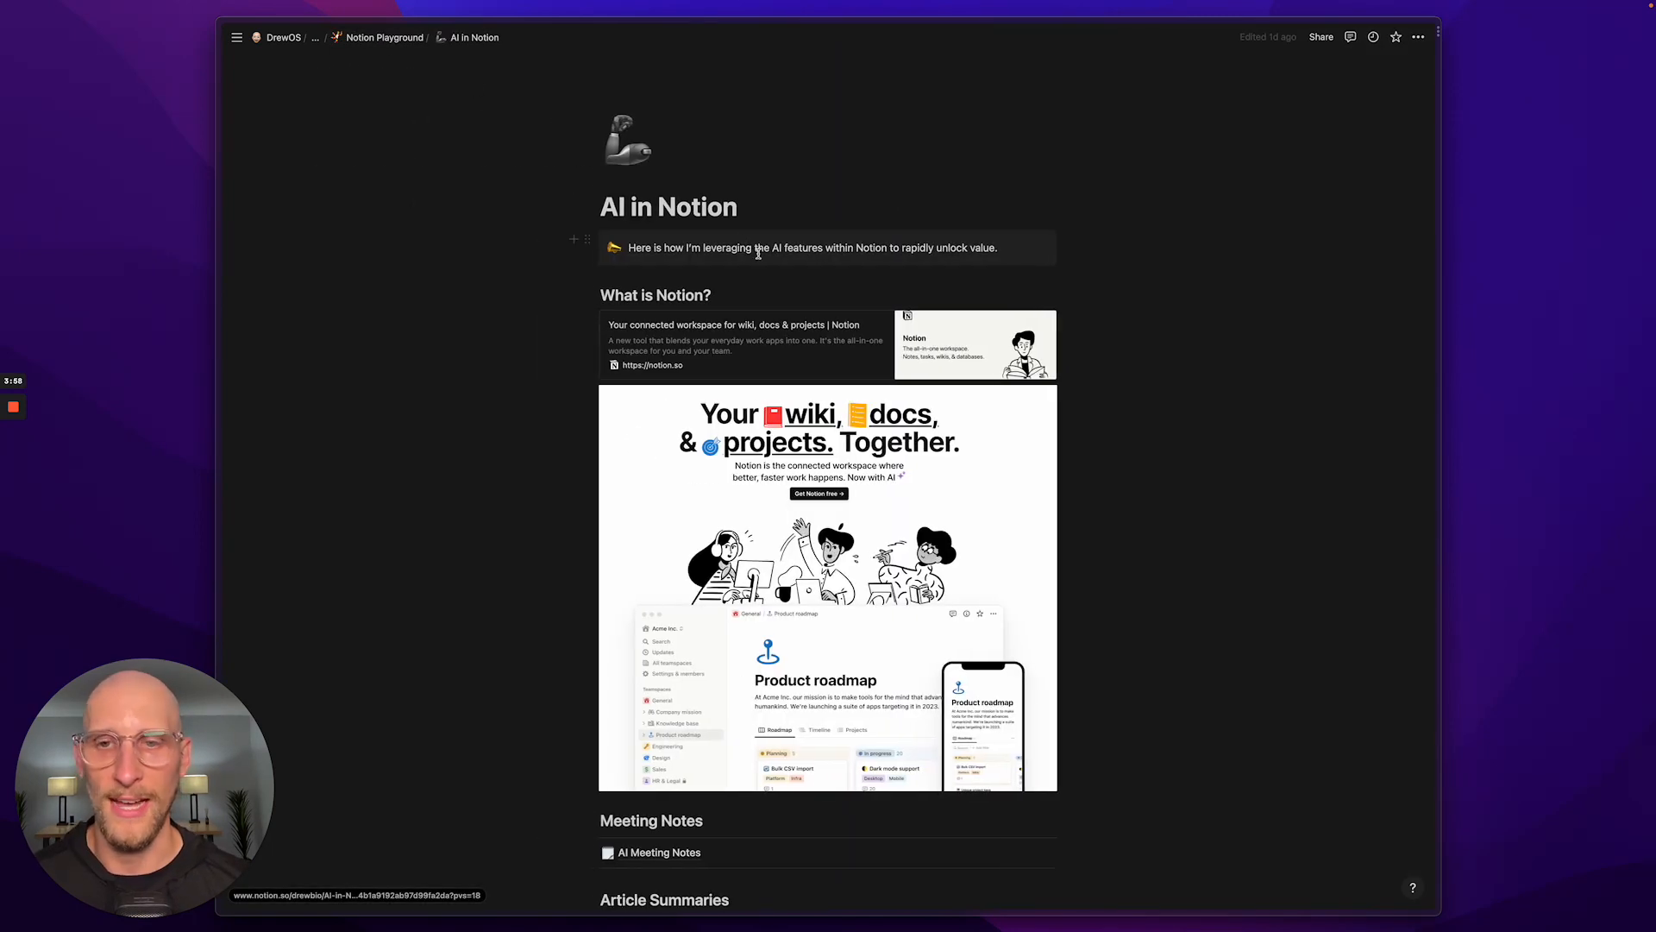
scroll(462, 322, down, 3)
scroll(461, 323, down, 5)
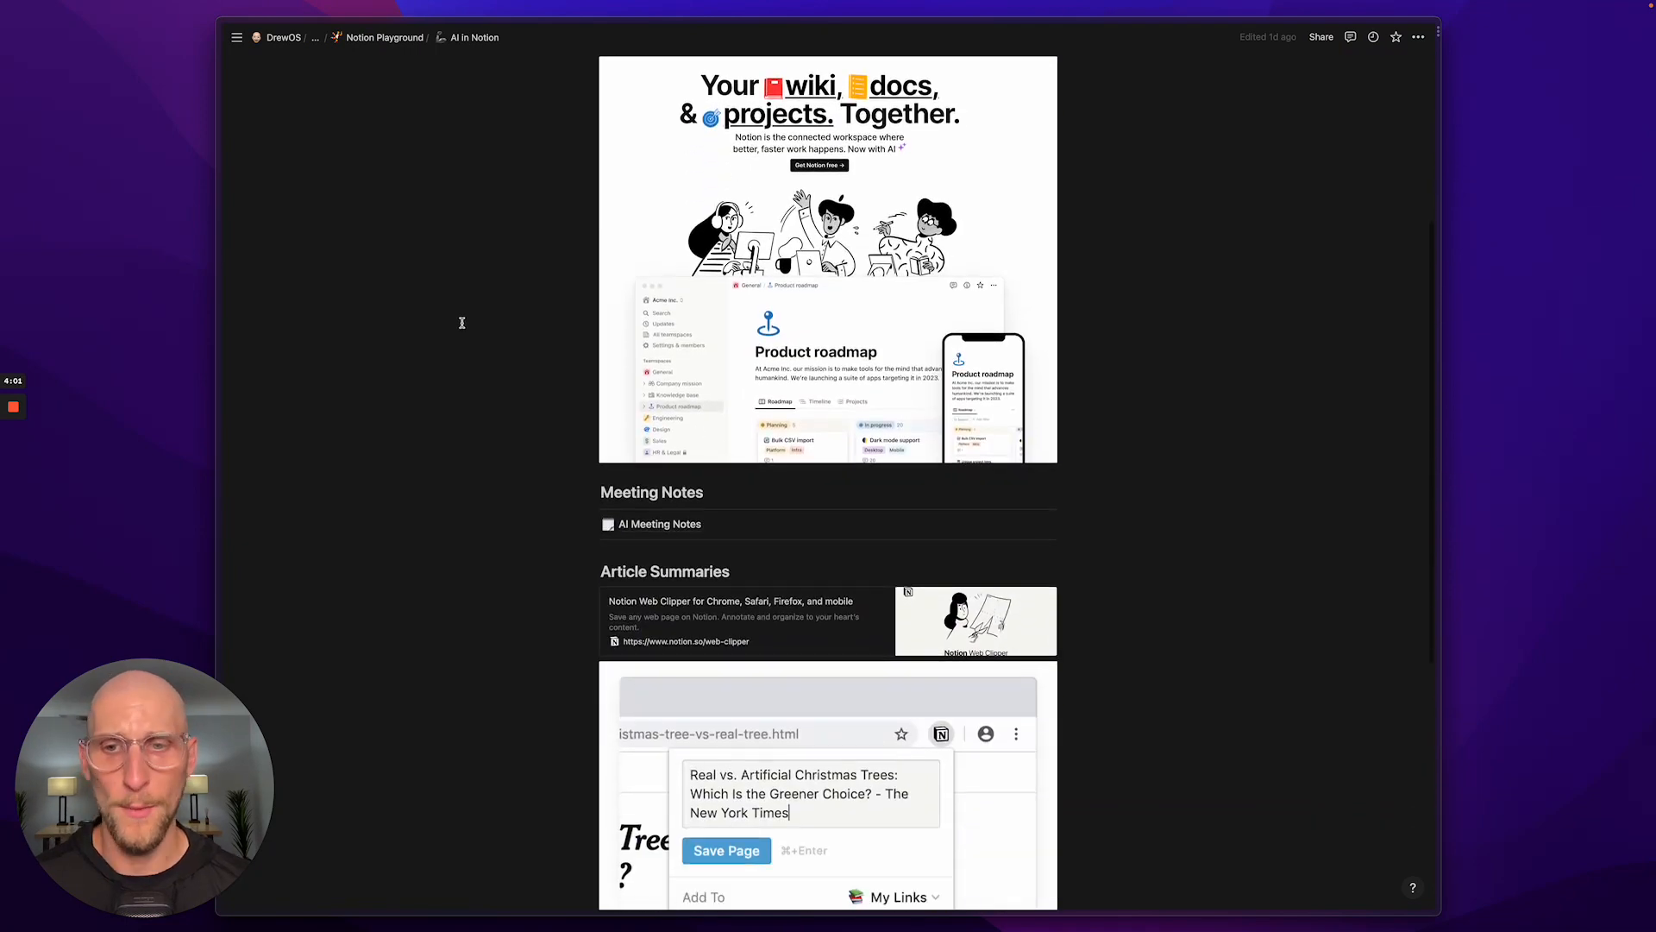
scroll(462, 323, down, 1)
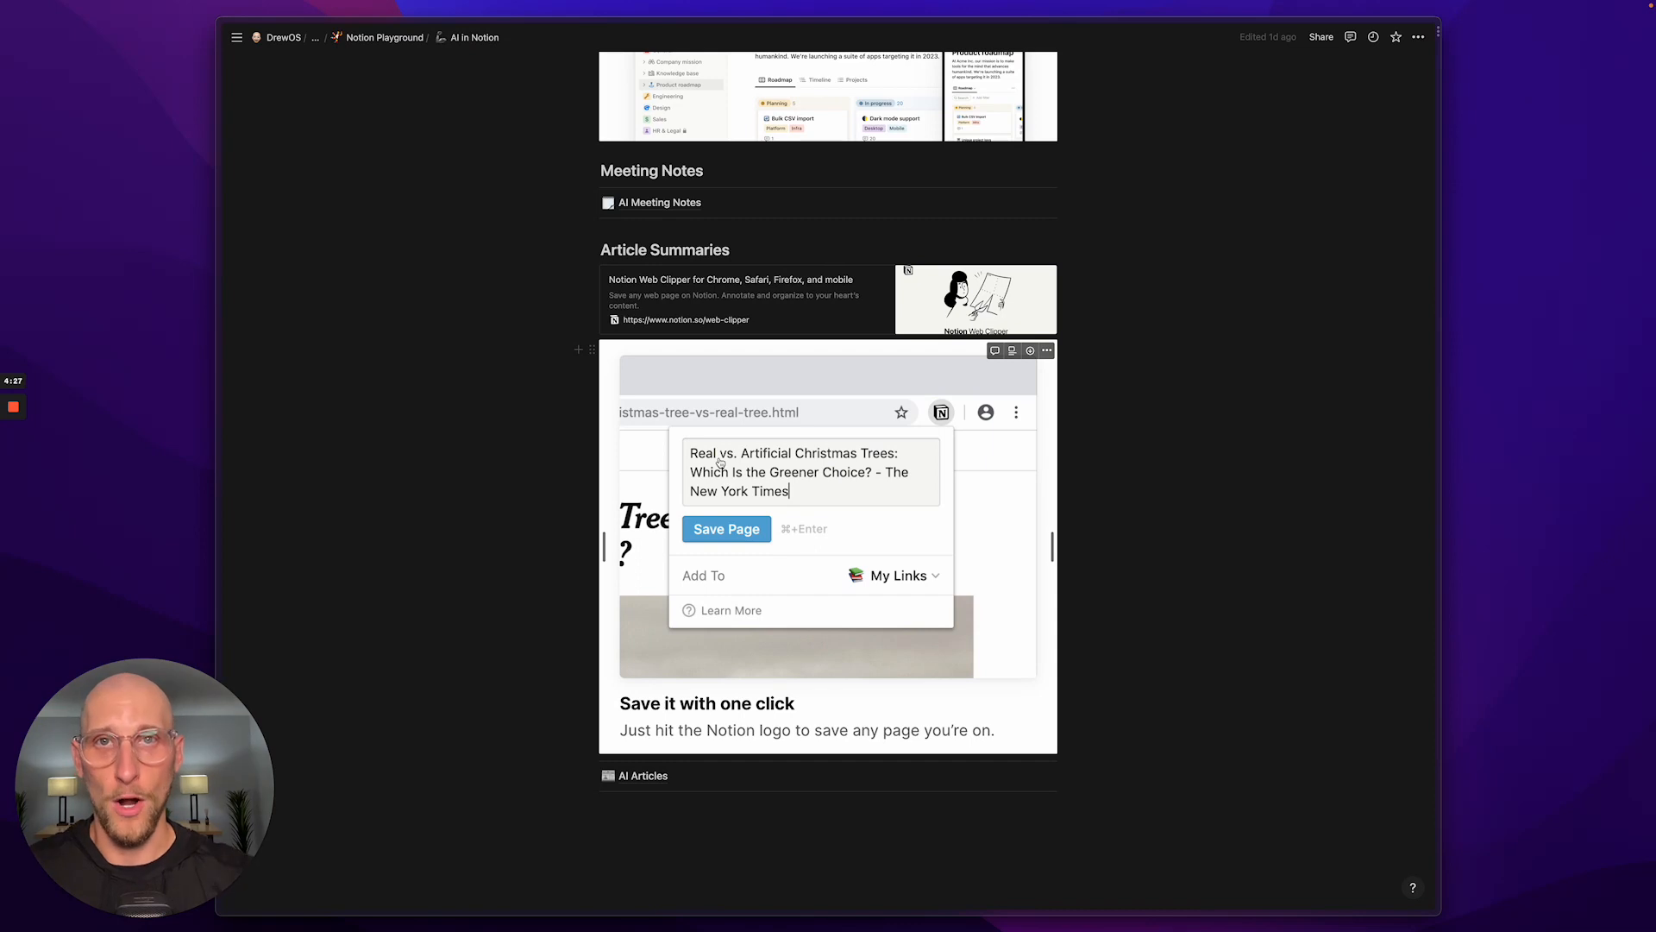
click(722, 777)
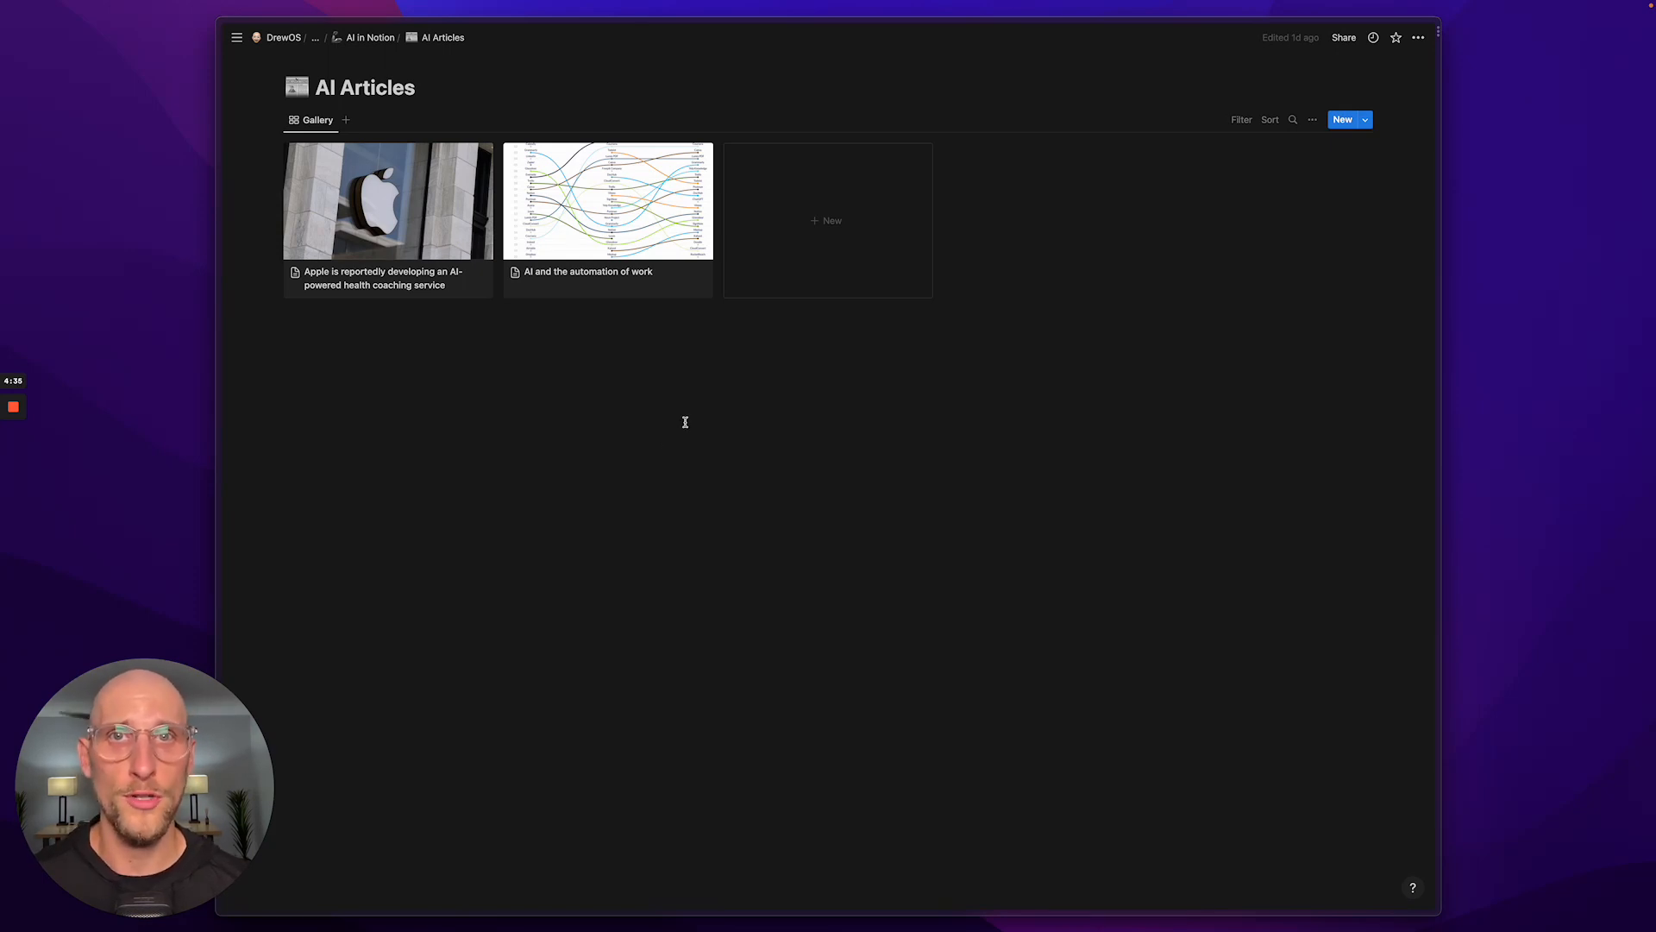
Open the "AI and the automation of work" article, compare its AI summary with the full text, and close it
click(591, 255)
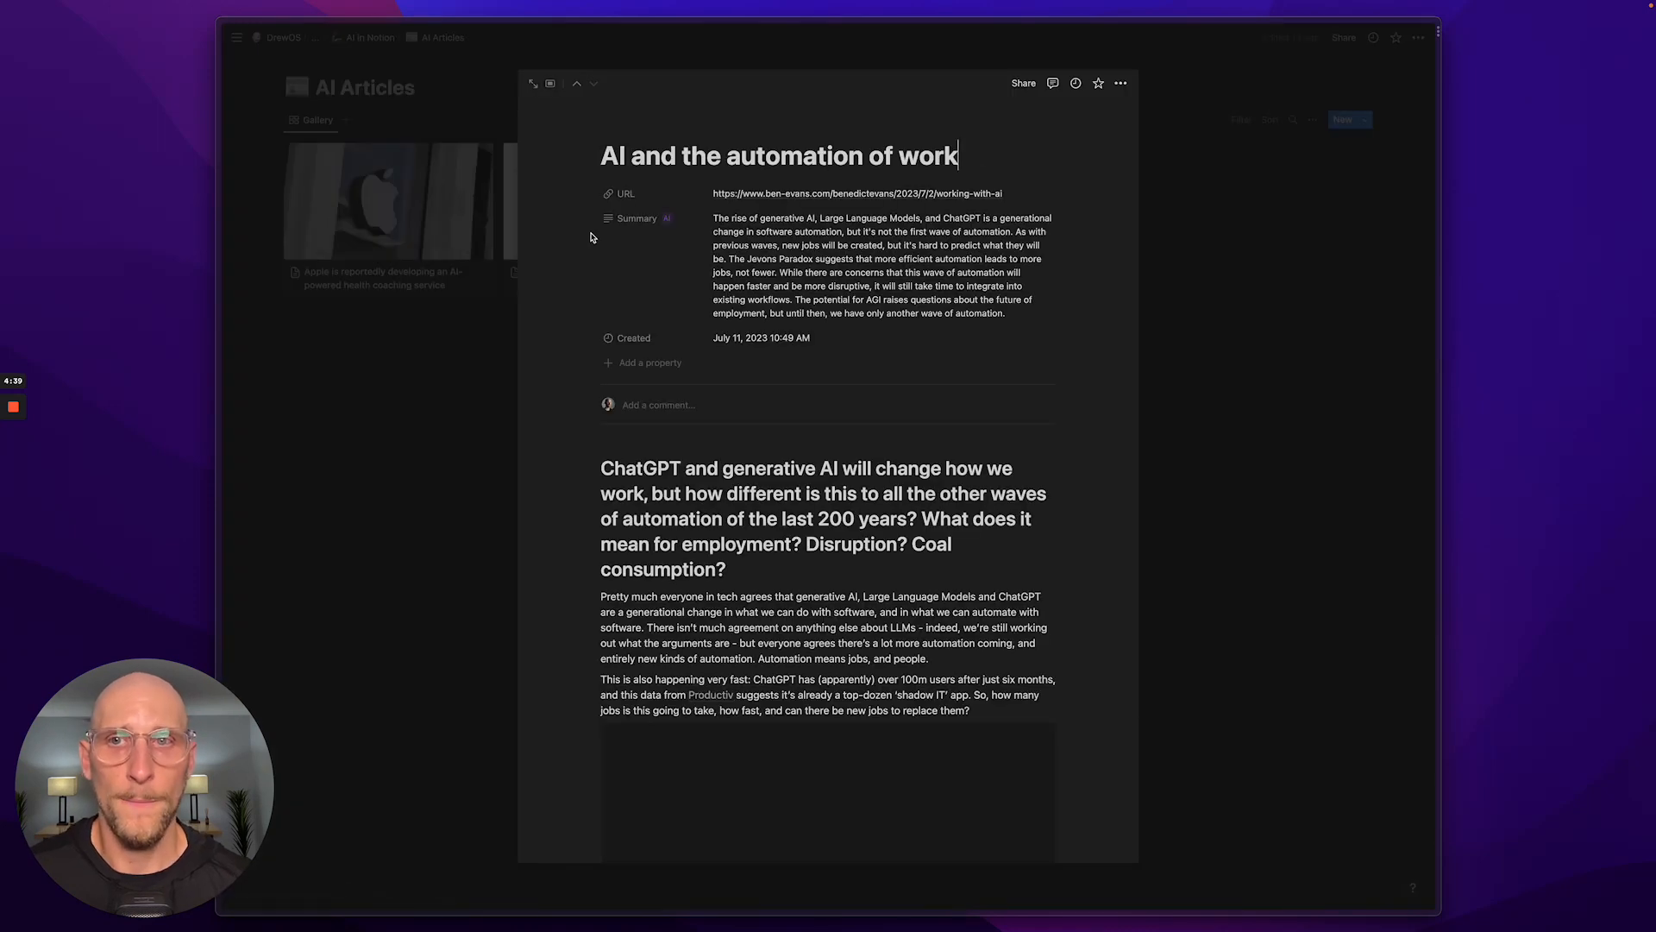
drag(978, 158, 594, 152)
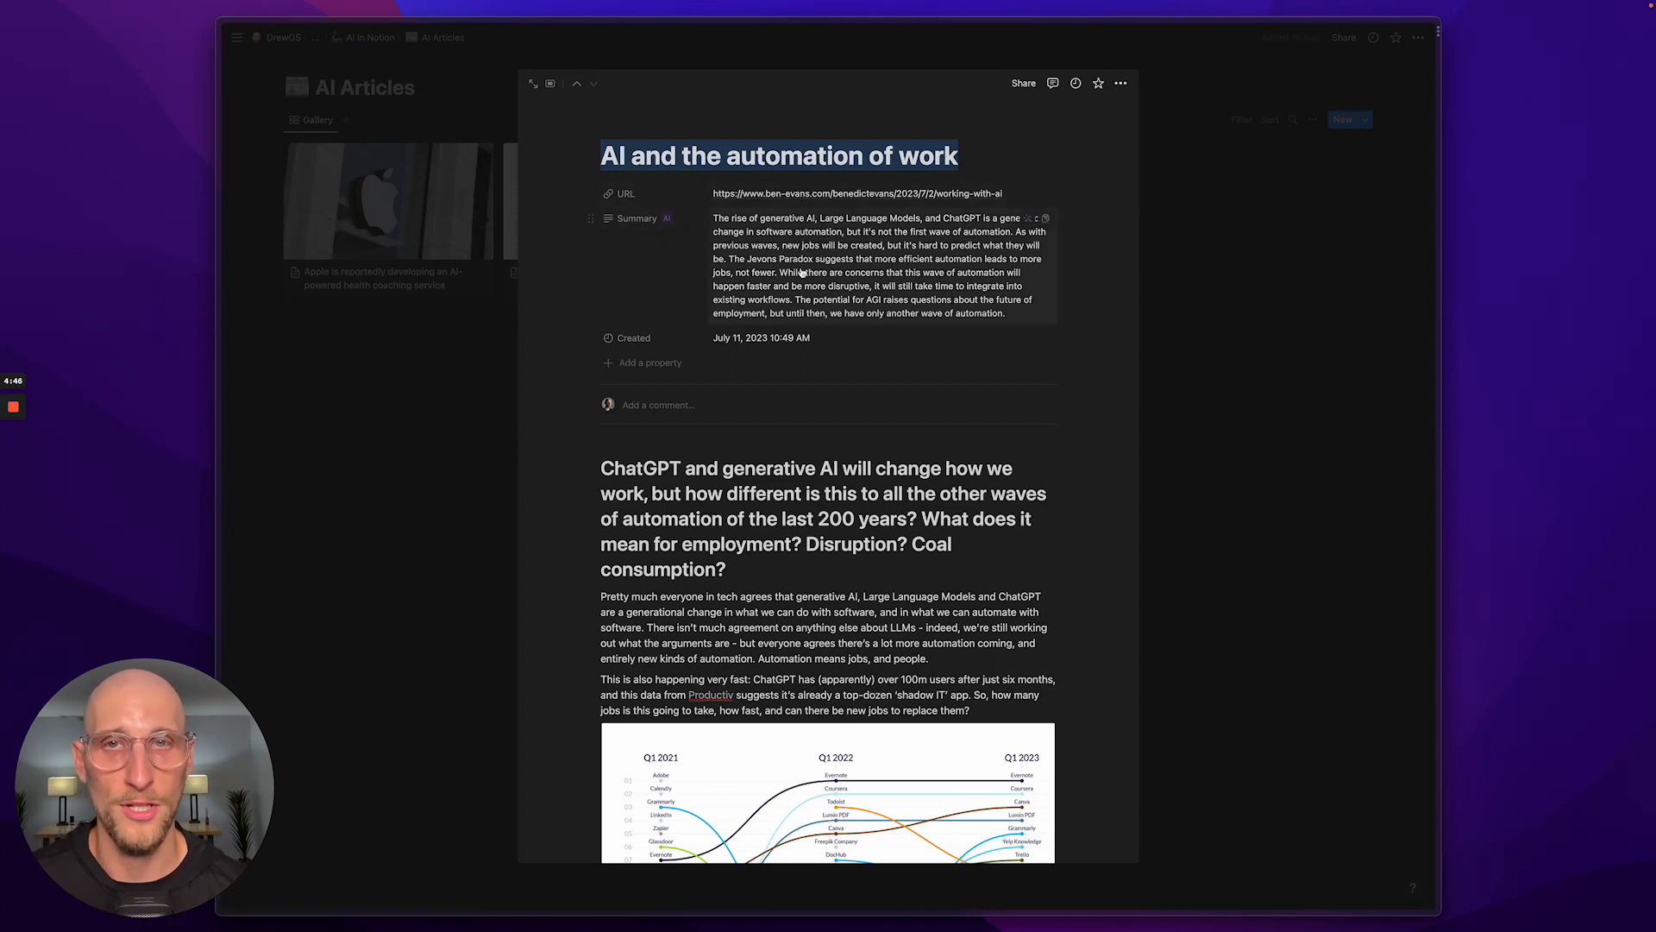
click(601, 262)
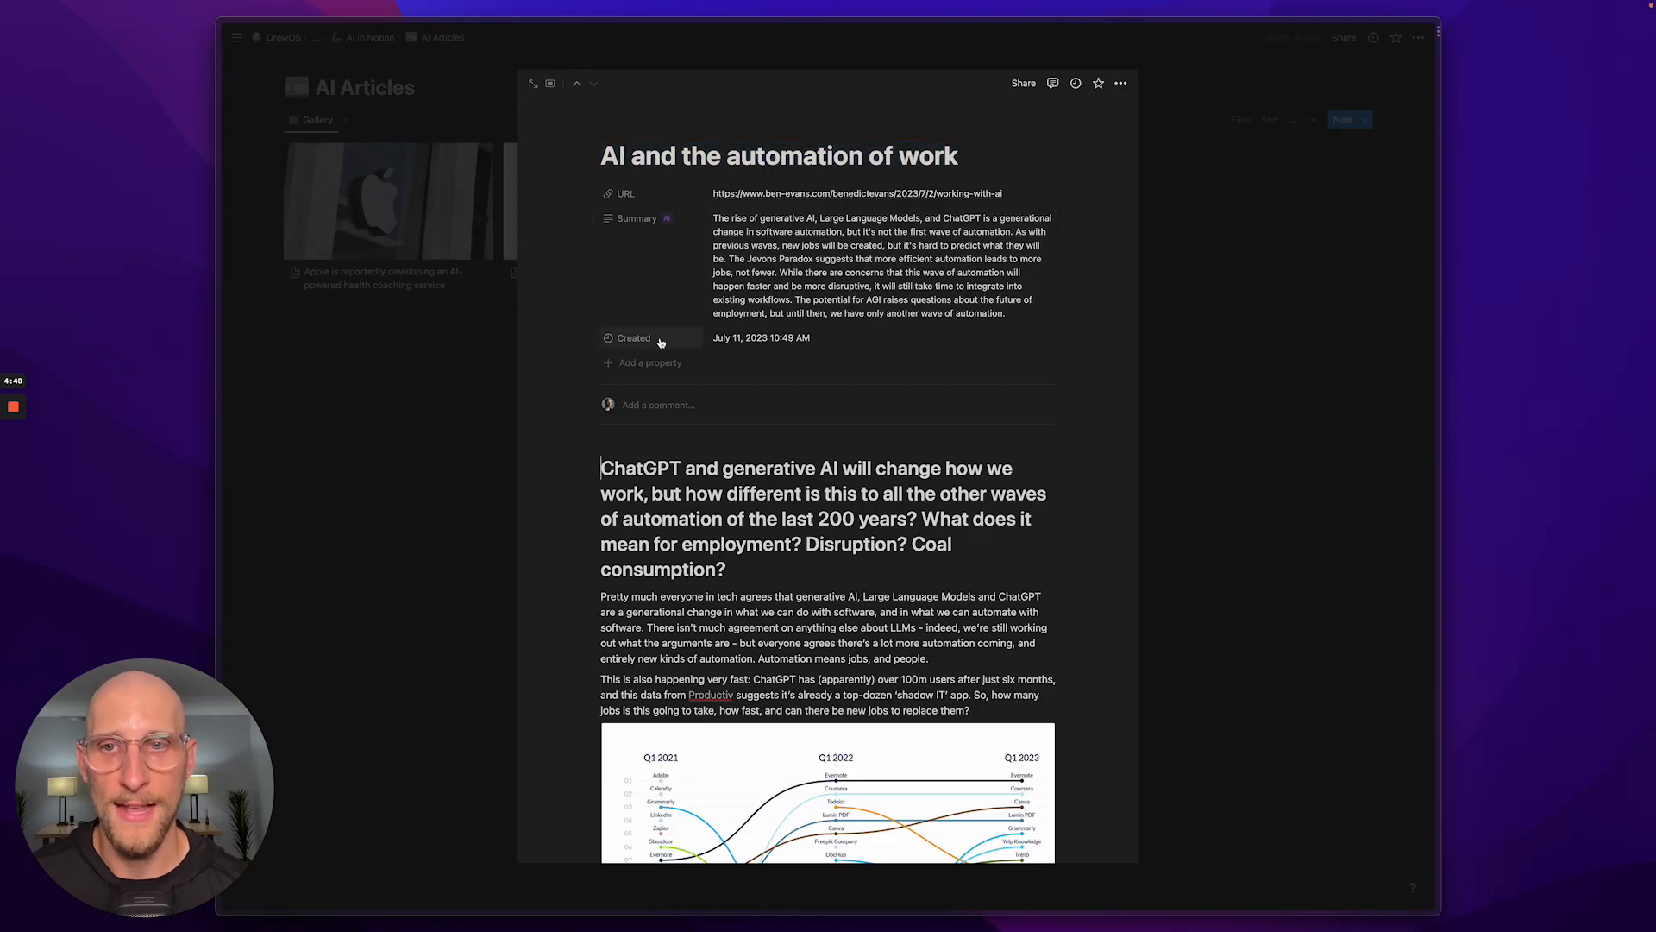
scroll(758, 387, down, 15)
scroll(757, 388, up, 20)
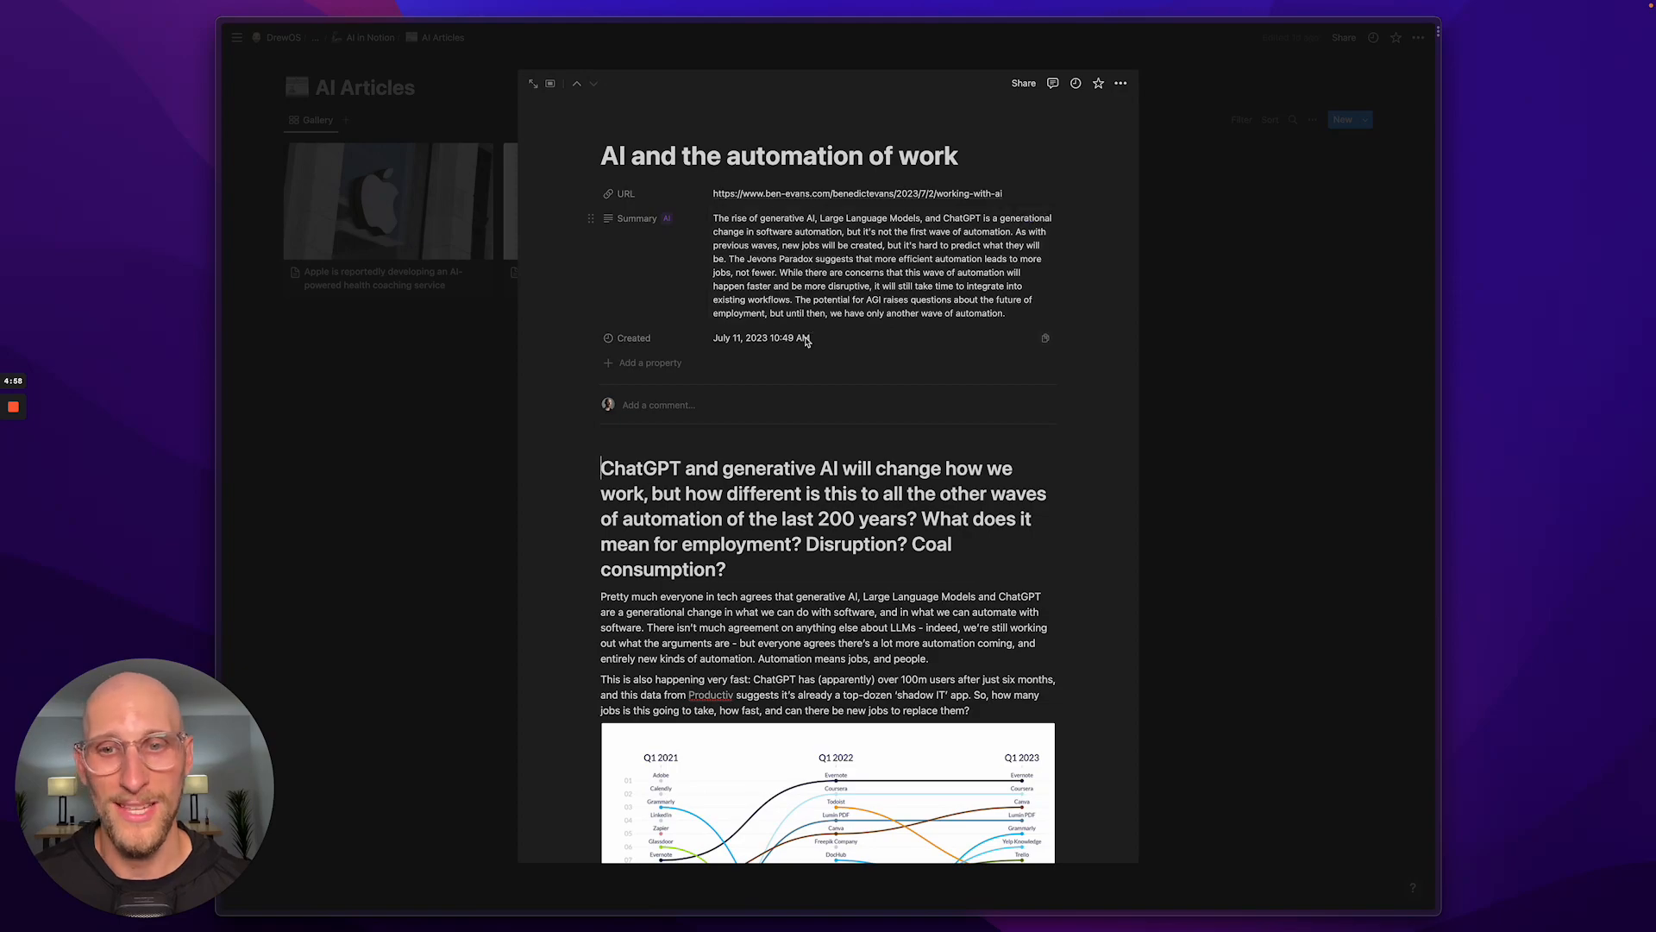
scroll(768, 335, down, 20)
scroll(785, 335, up, 20)
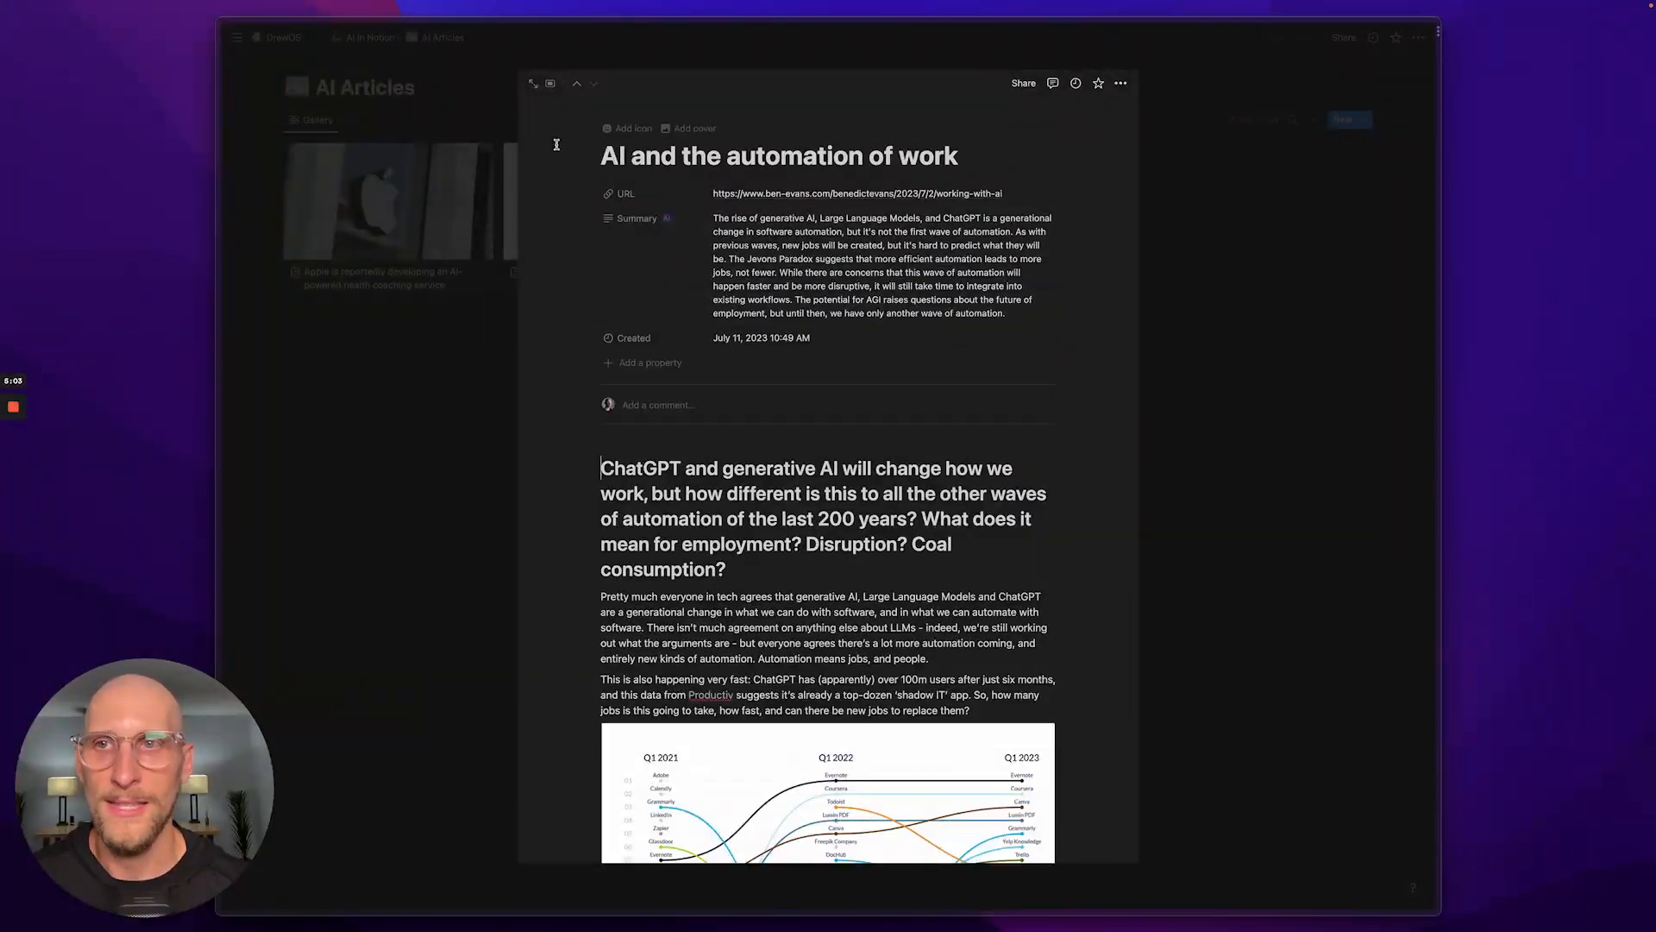
click(415, 198)
Review the AI summary and text of the Apple health coaching article, then return to the AI in Notion page
click(415, 198)
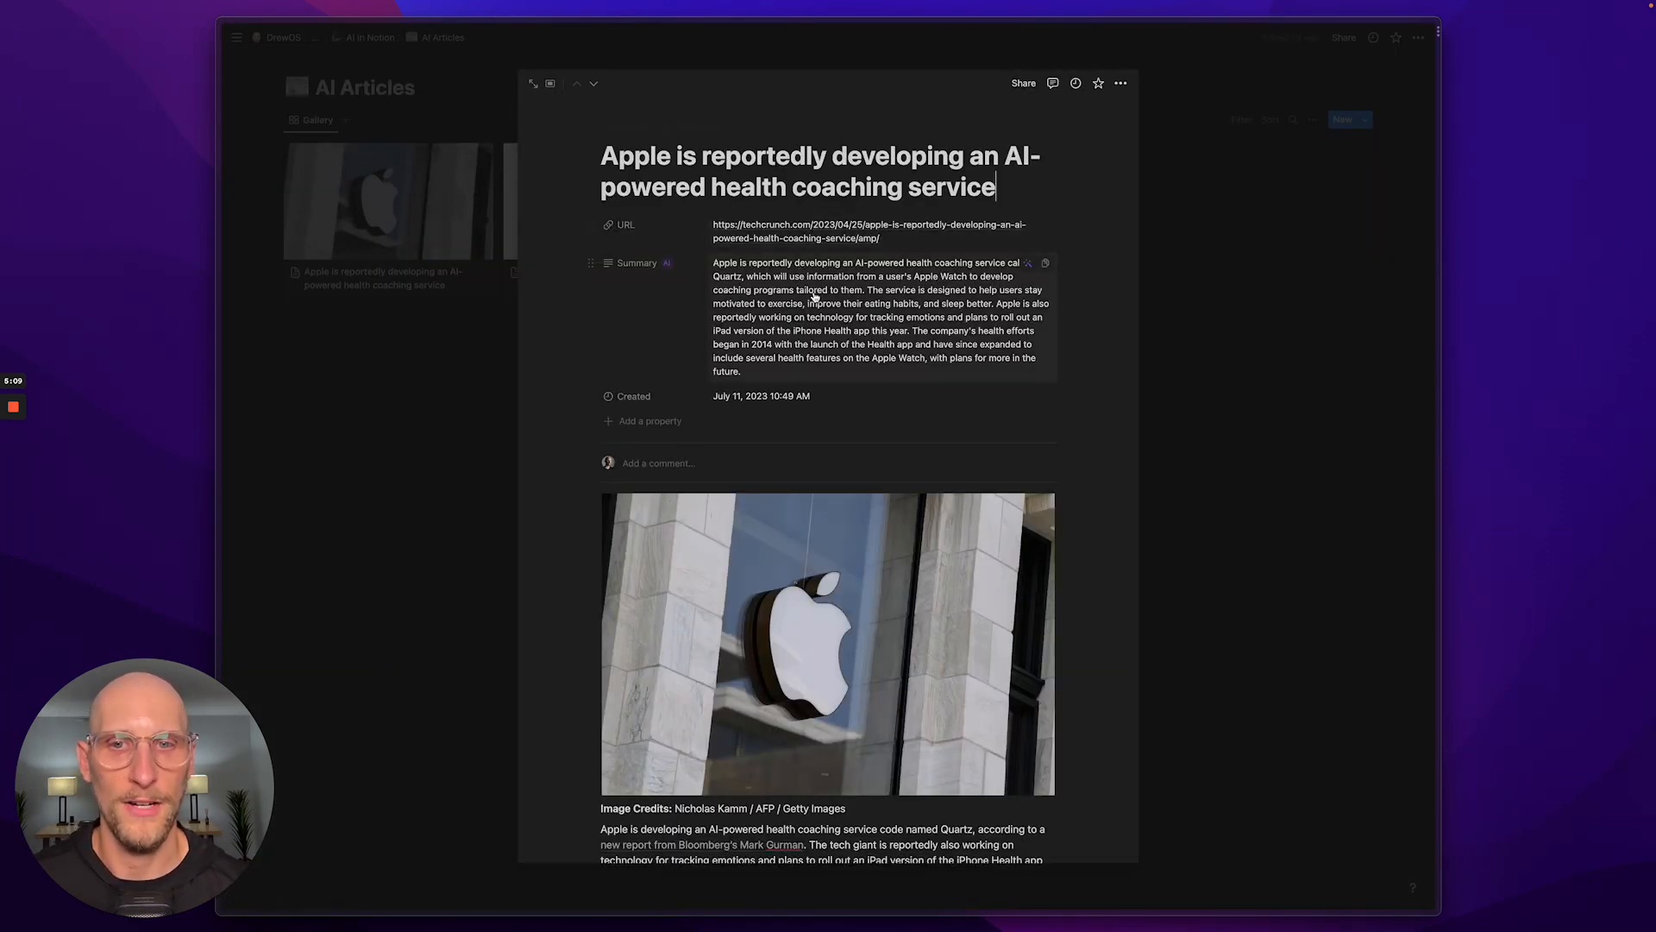
scroll(706, 395, down, 6)
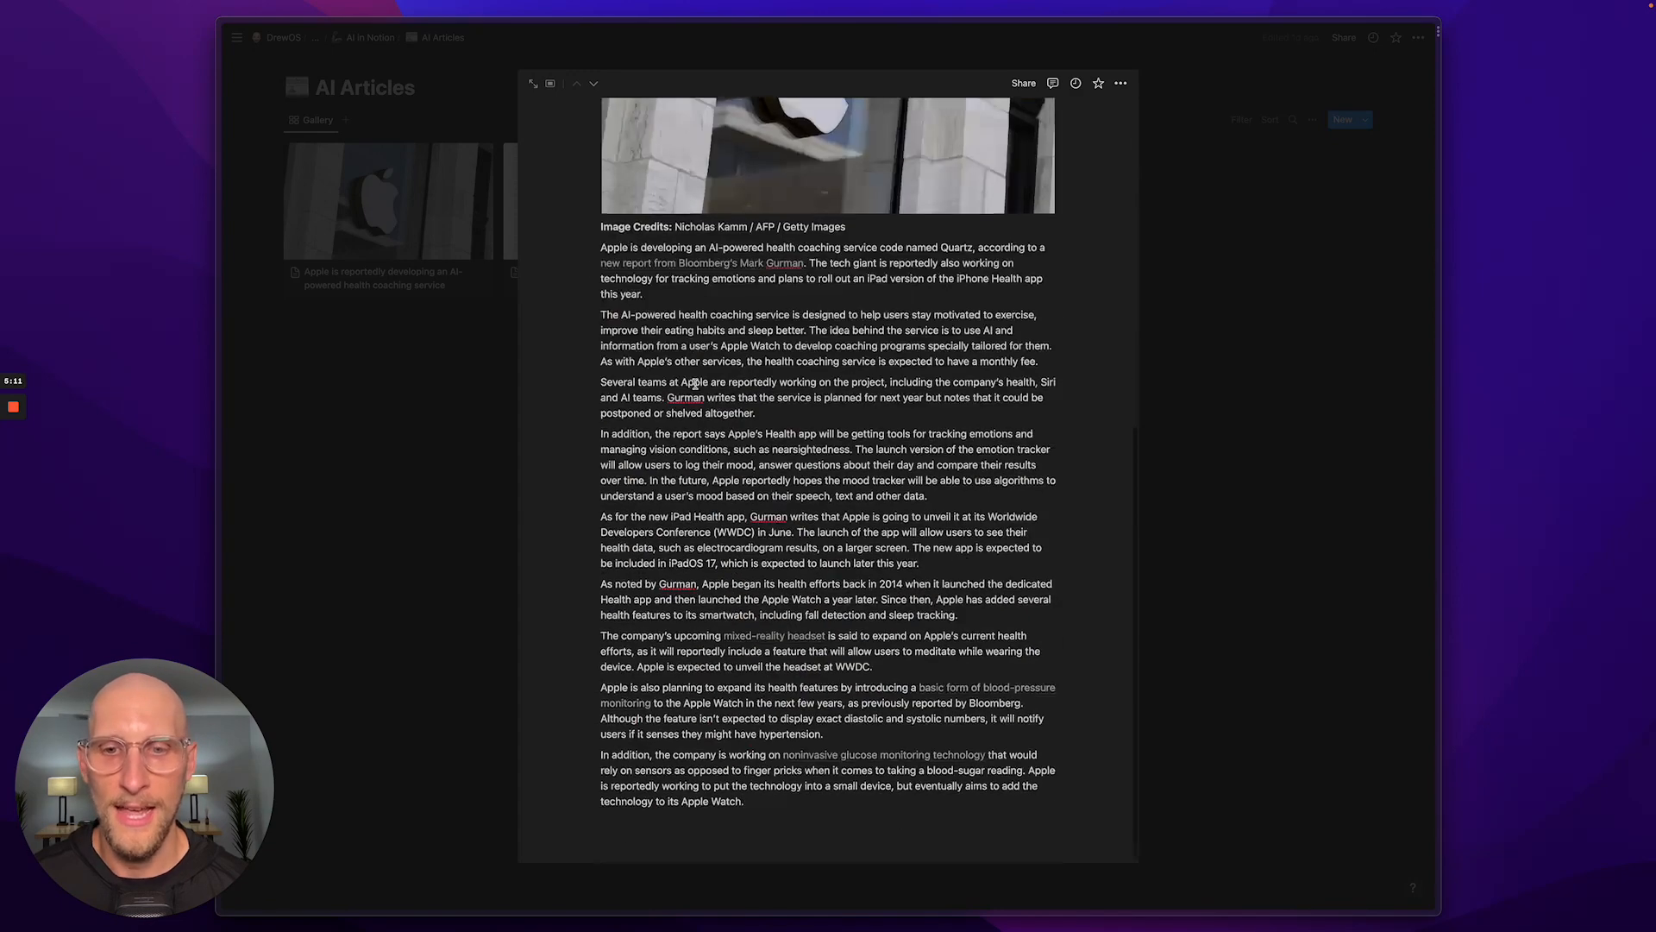
scroll(696, 384, up, 6)
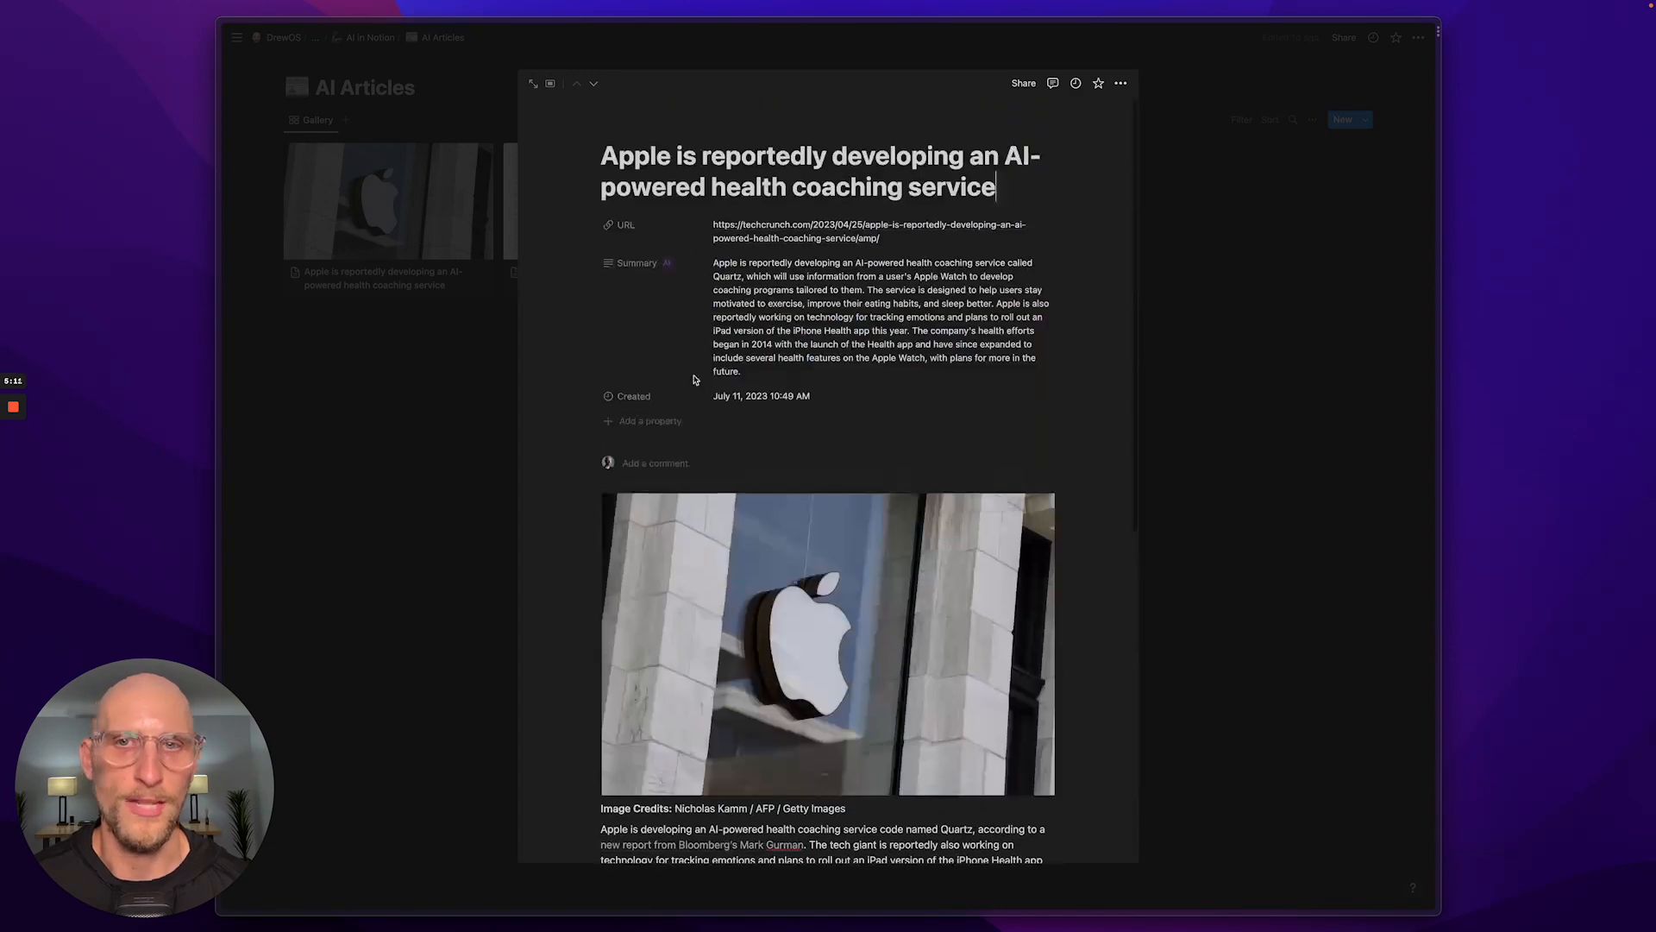
click(405, 219)
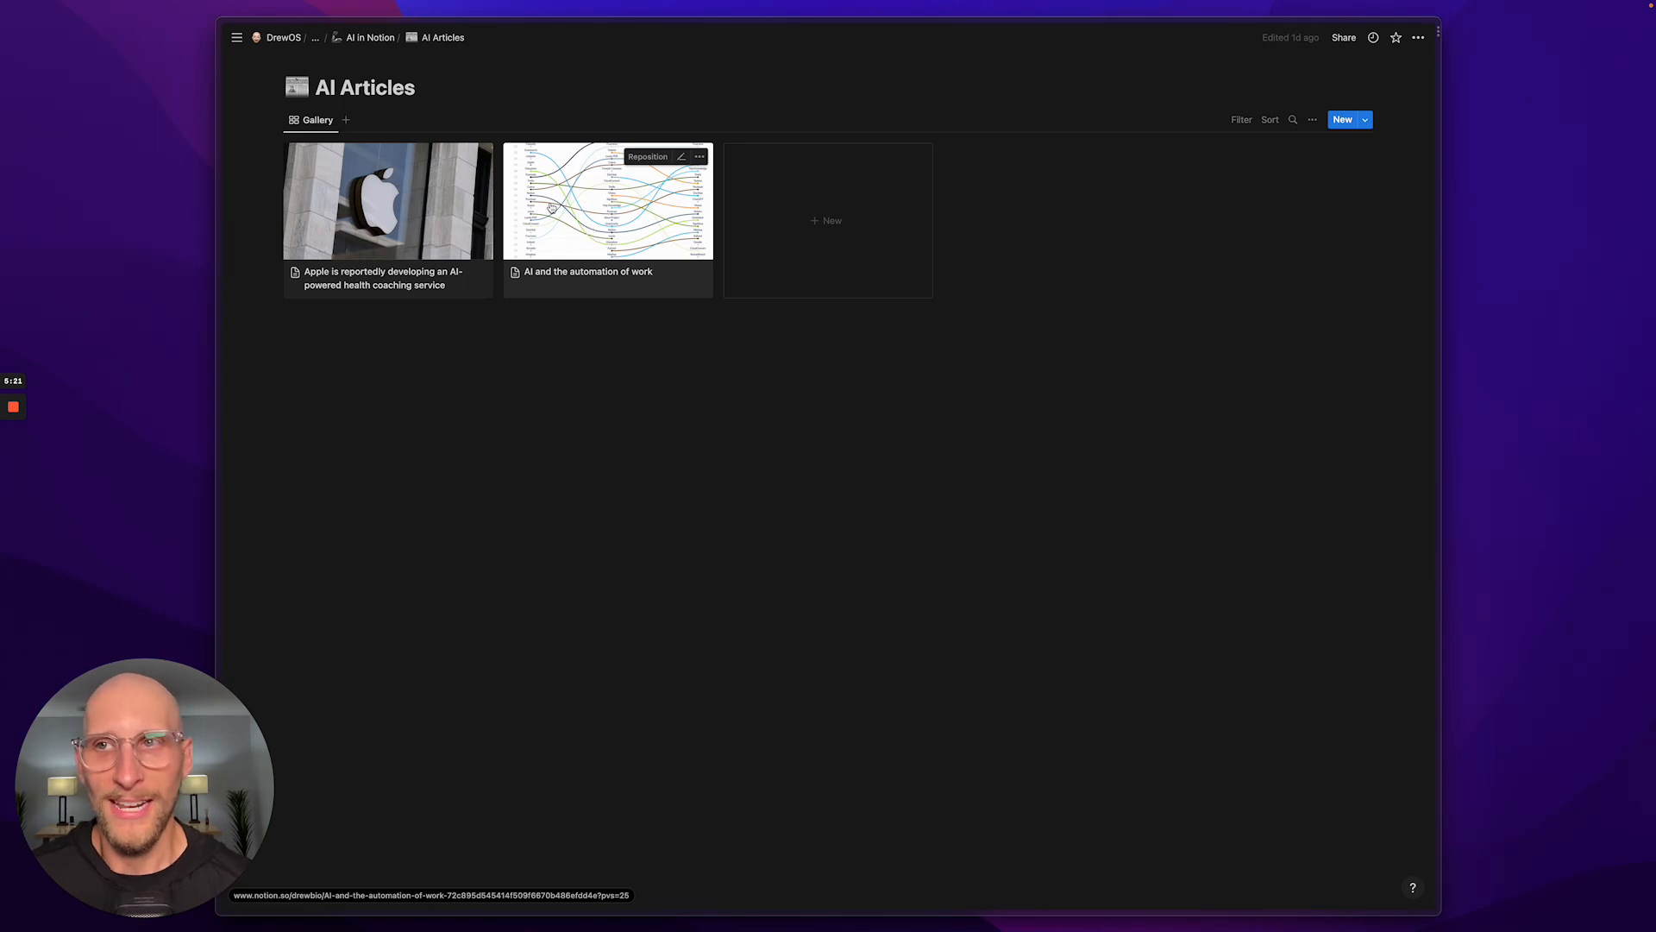
click(369, 38)
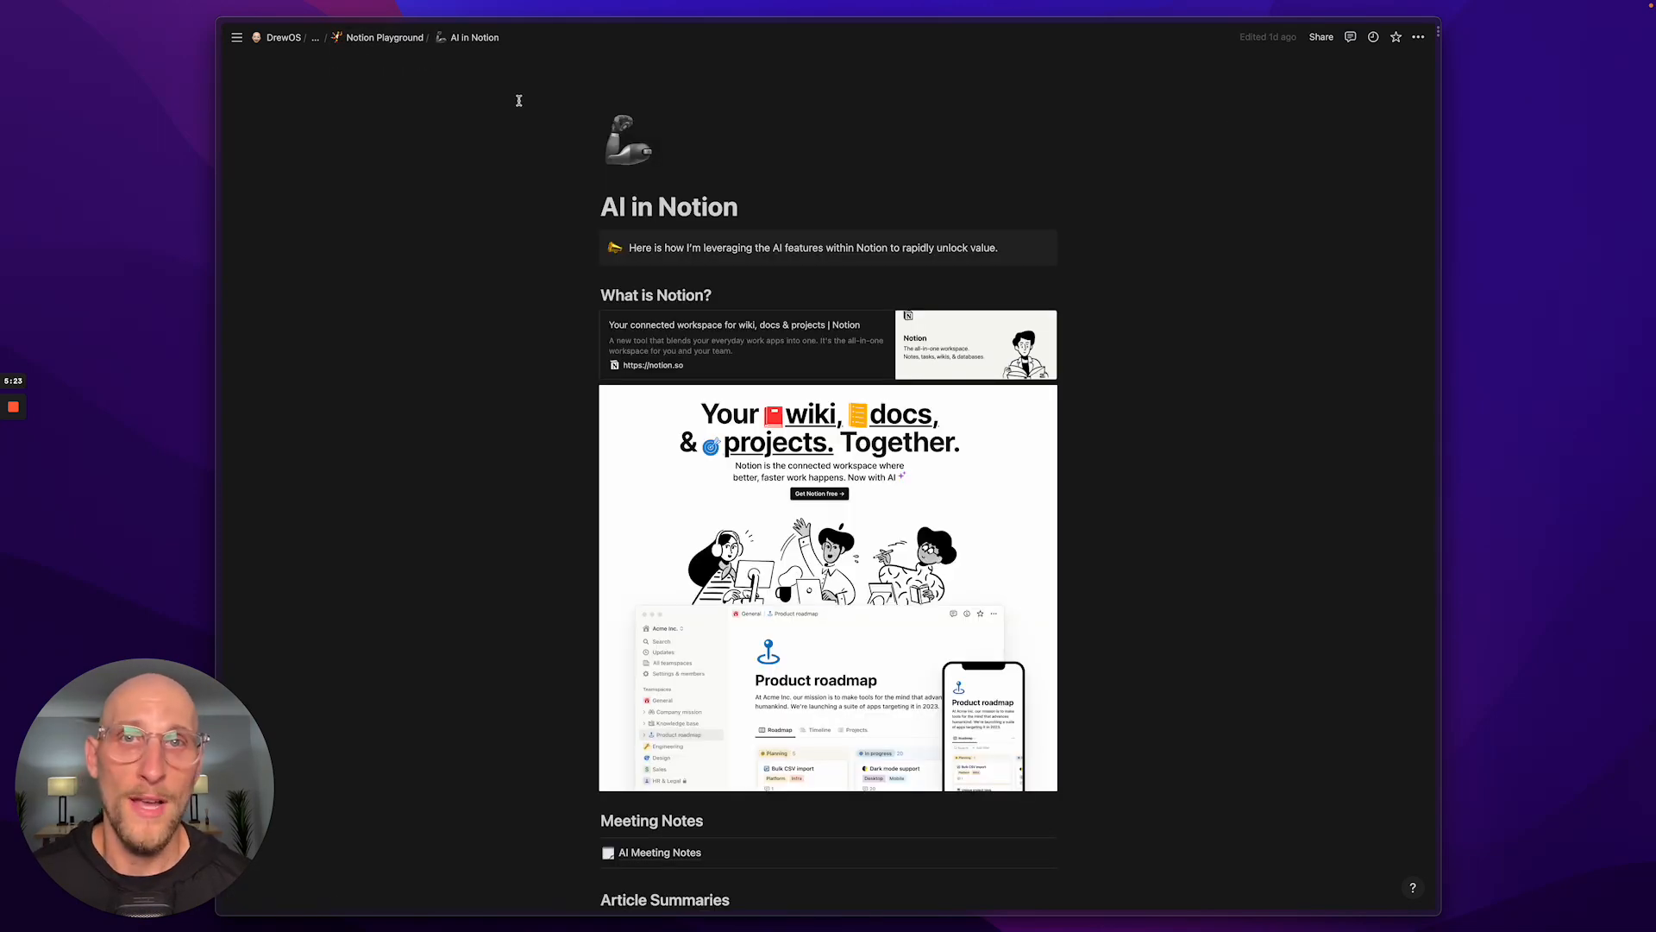